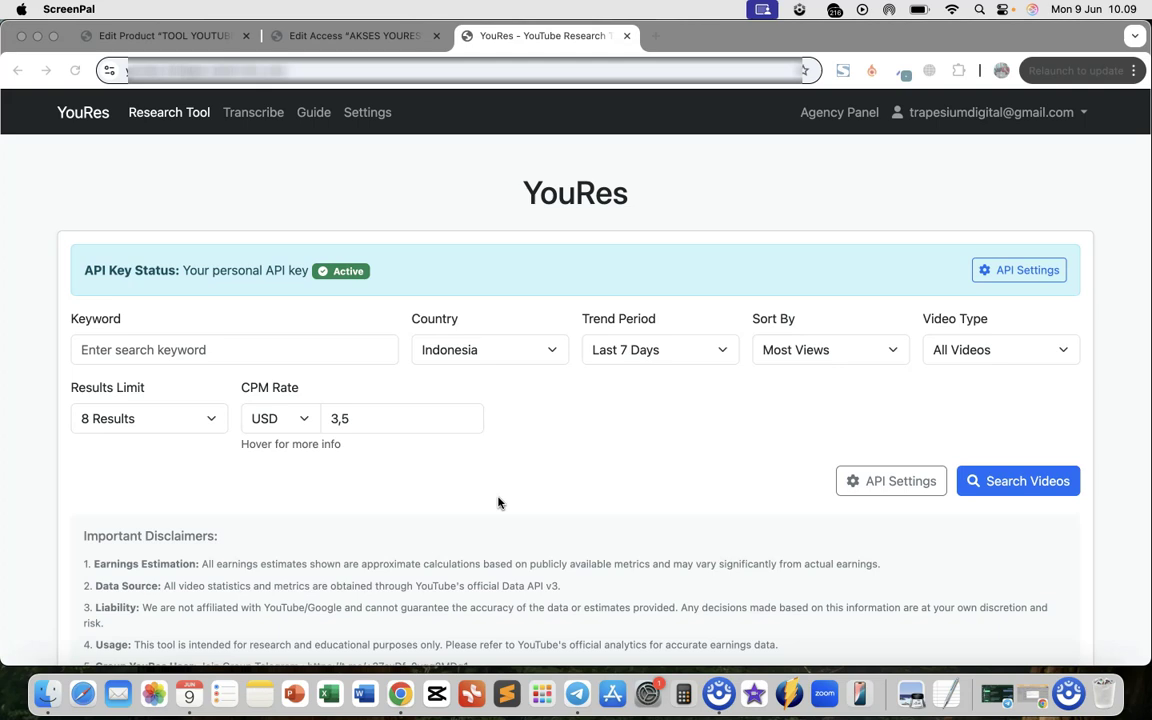
left_click(496, 512)
scroll(493, 529, "down", 1)
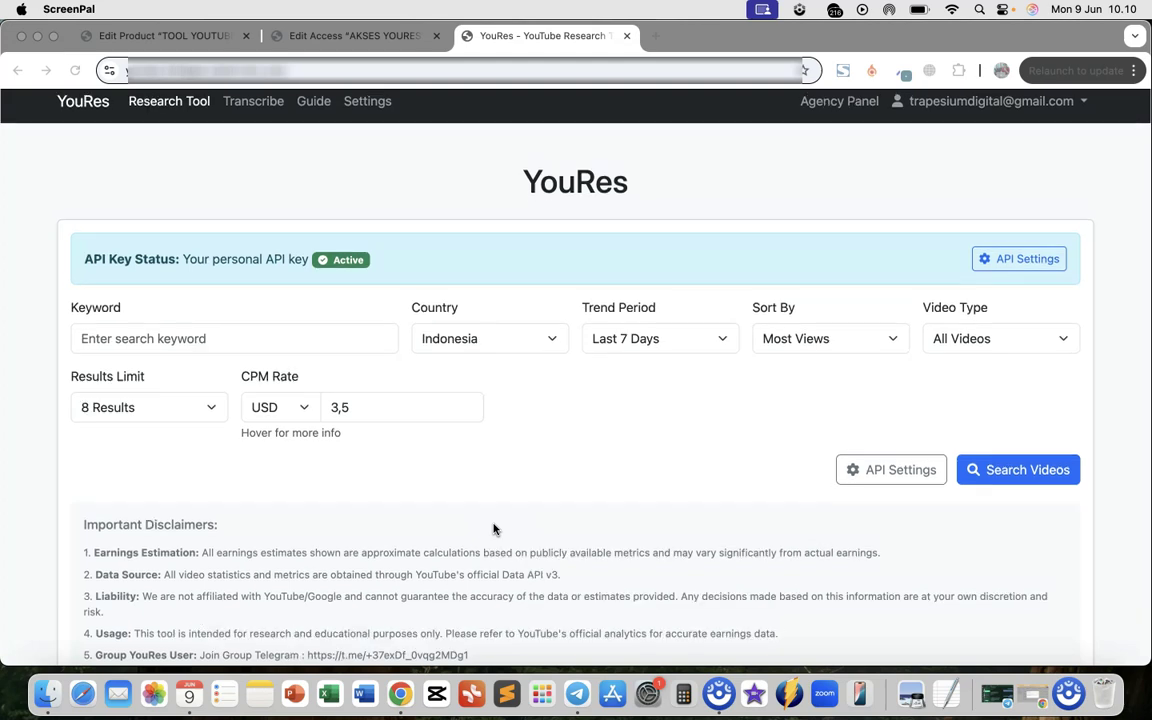
scroll(493, 528, "up", 1)
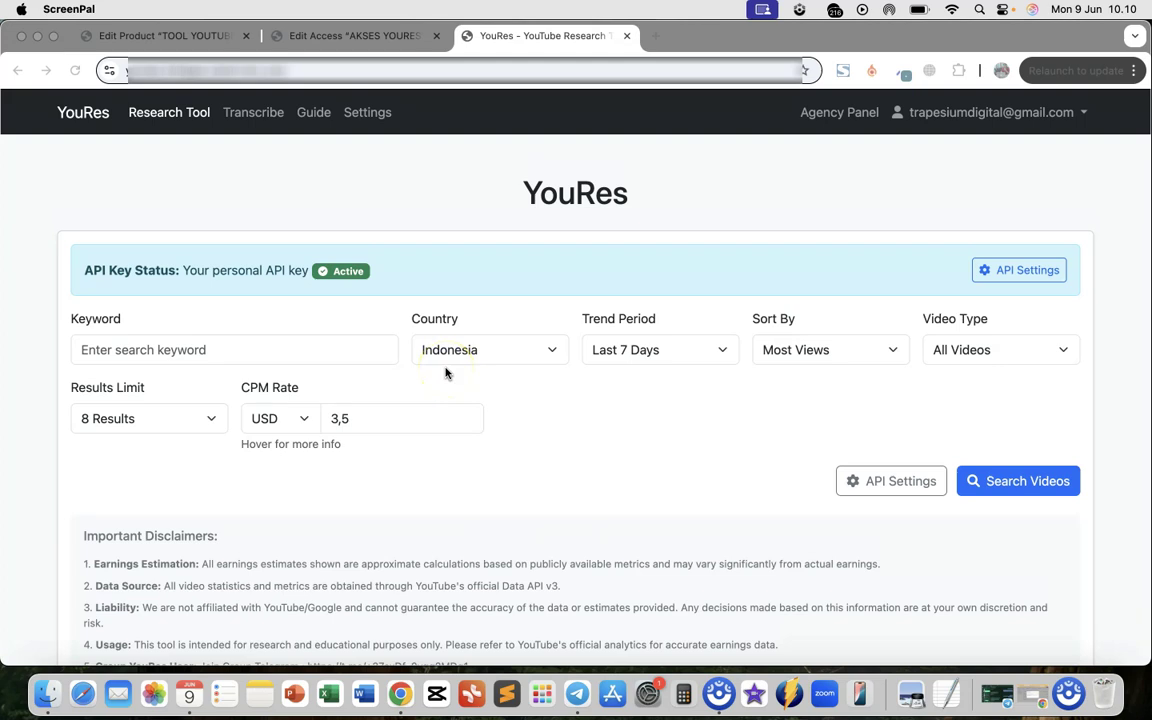
- Enter "sepak bola" as the search keyword and keep the country set to Indonesia
left_click(159, 345)
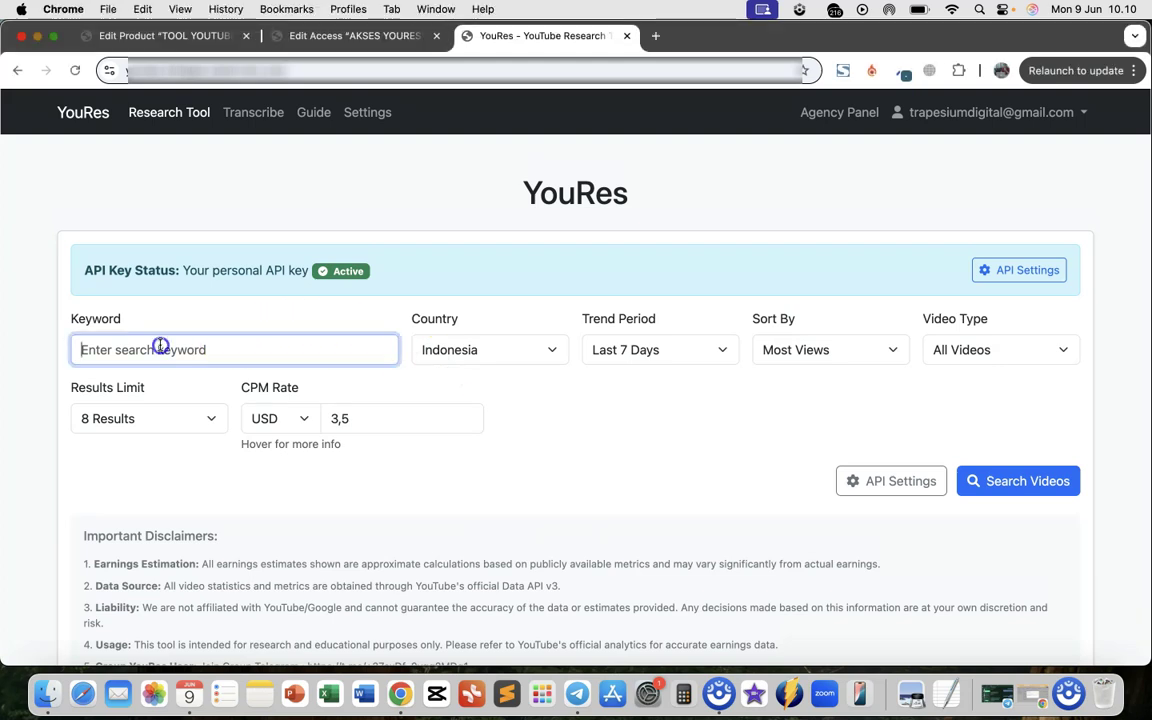
left_click(132, 350)
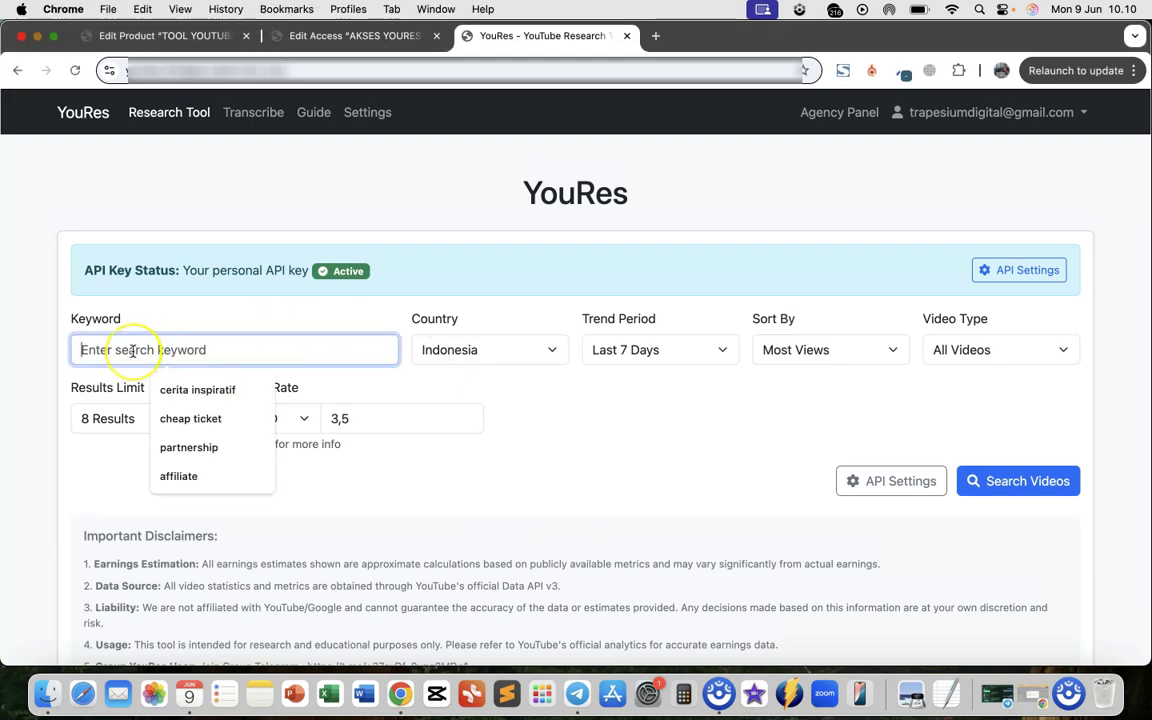
type("sep")
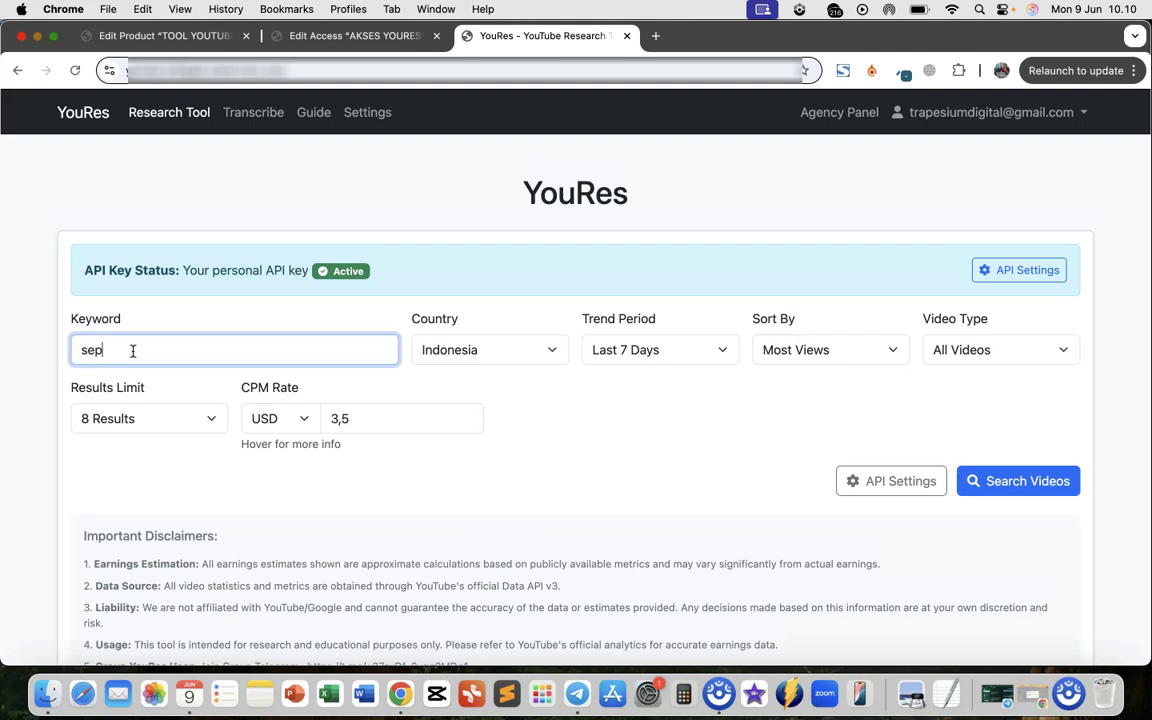
type("ak bola")
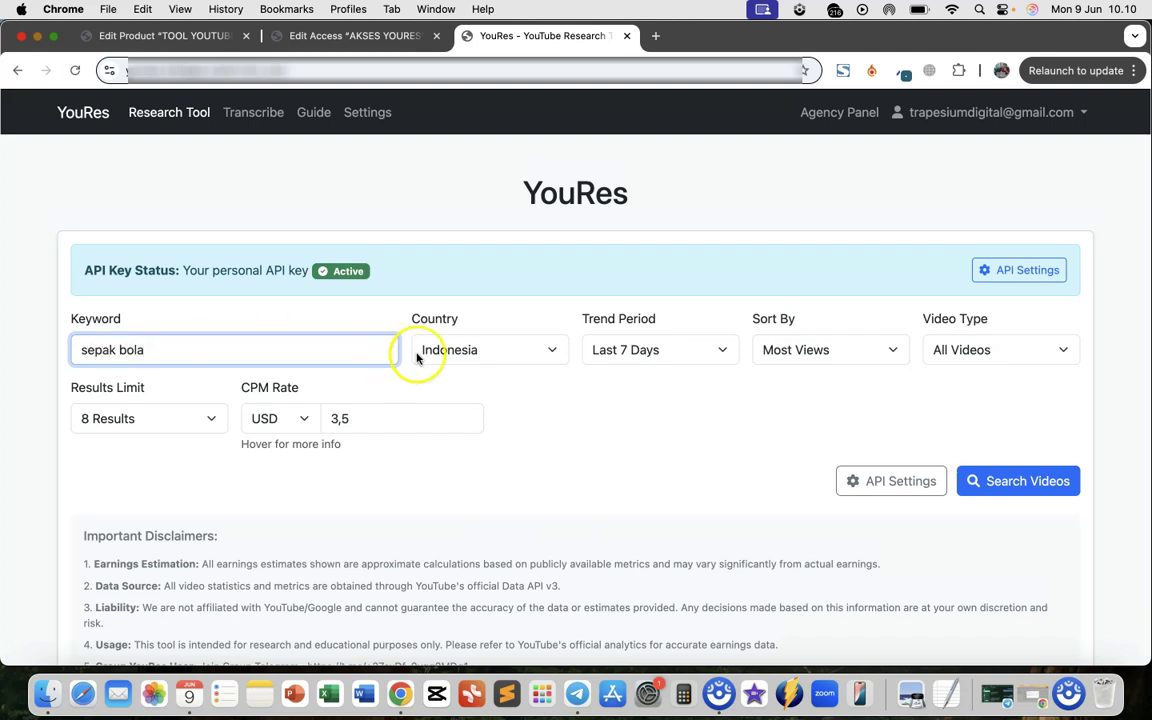
left_click(507, 352)
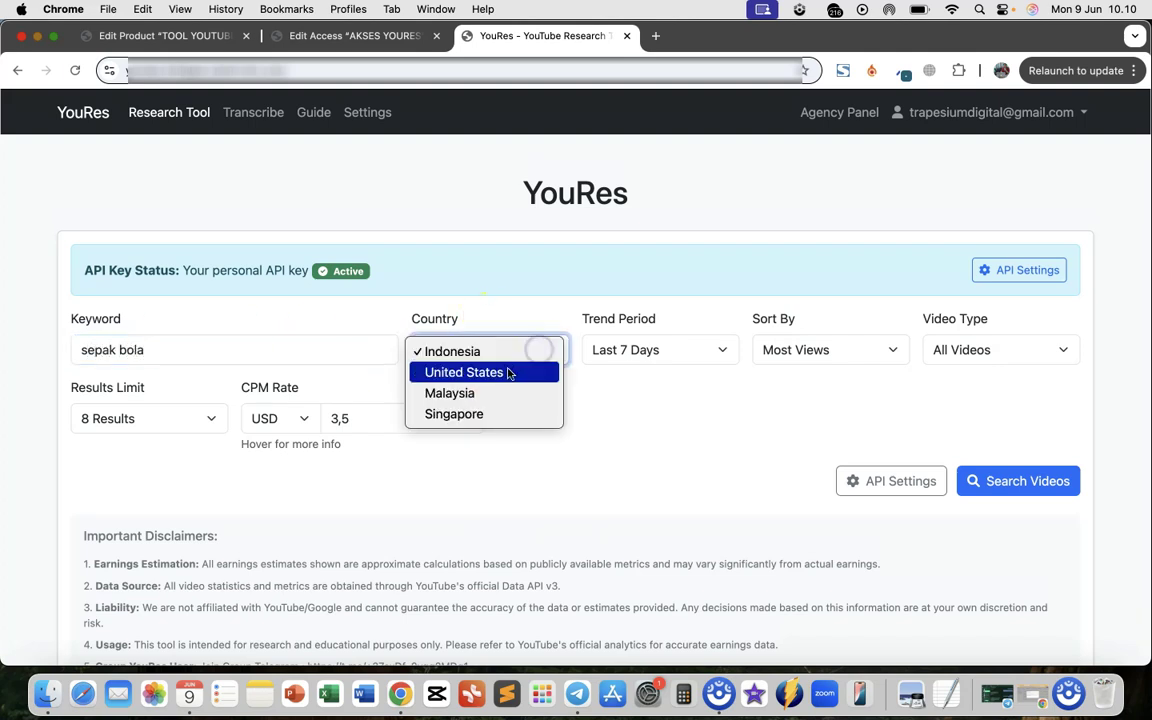
left_click(531, 330)
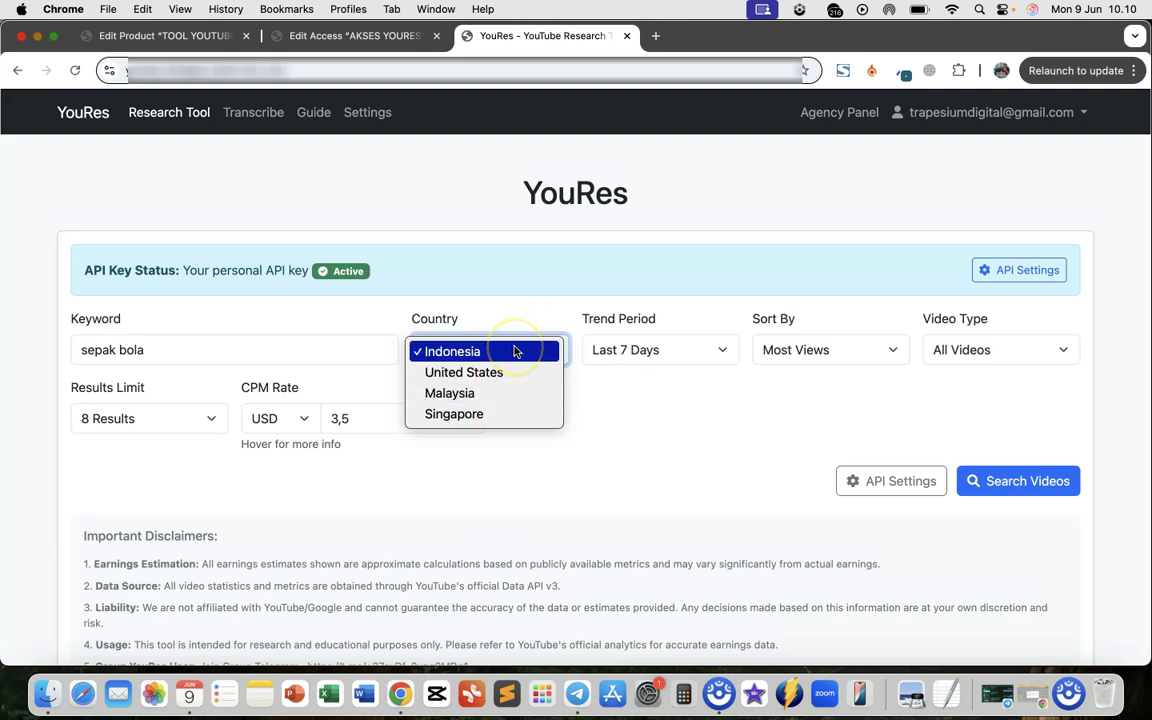
left_click(643, 422)
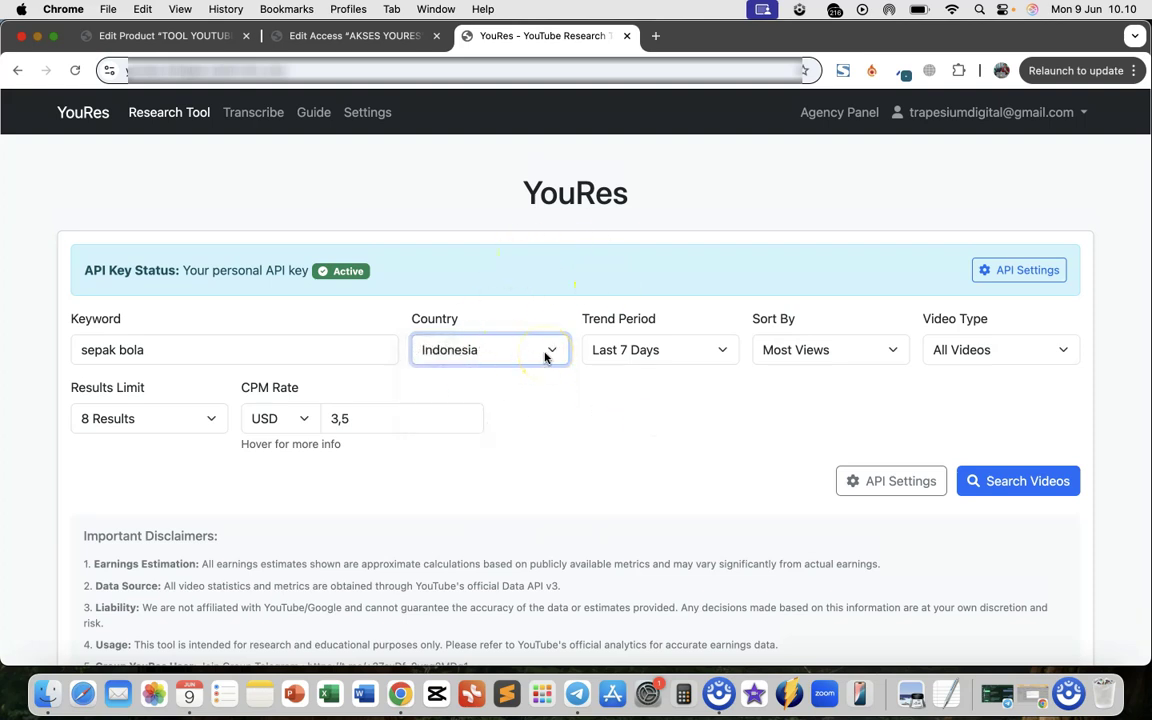
- Choose Last 7 Days as the trend period and Most Views as the sort order
left_click(723, 350)
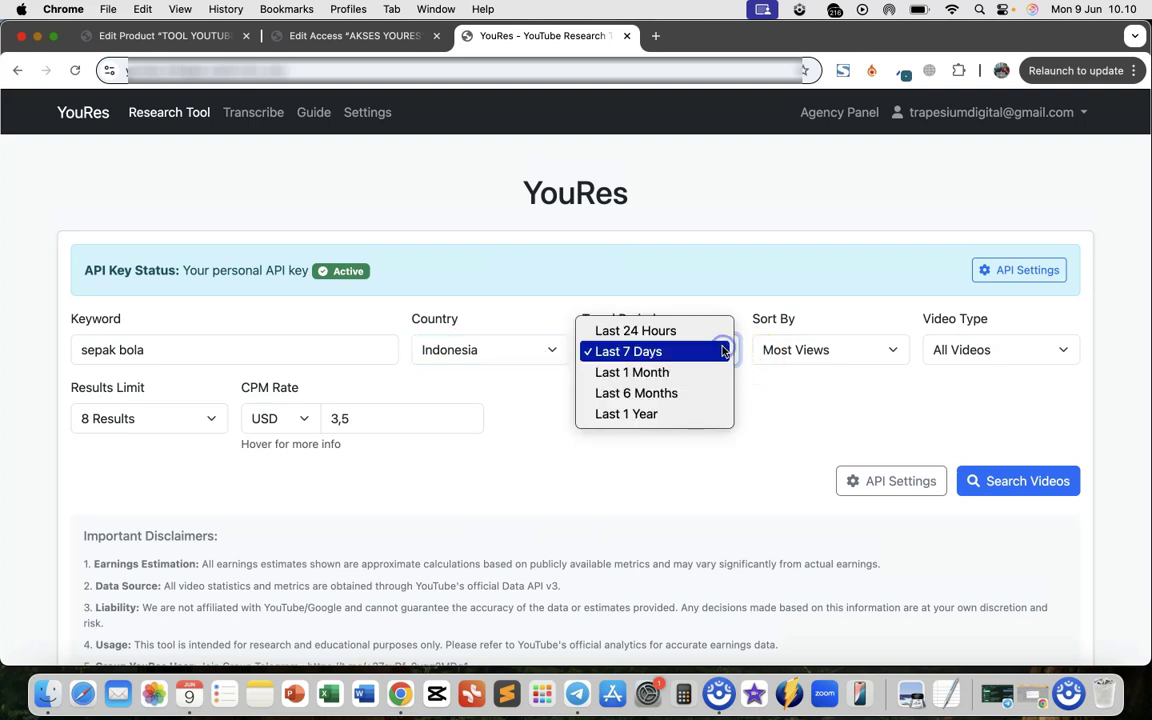
left_click(616, 352)
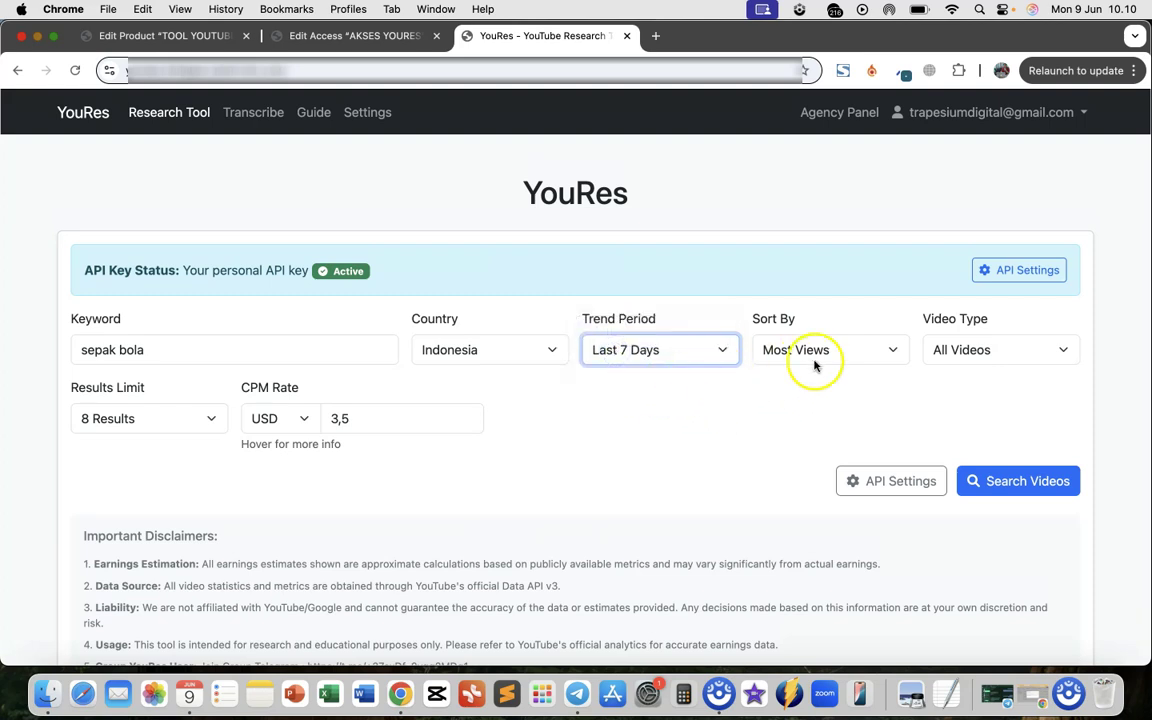
left_click(875, 351)
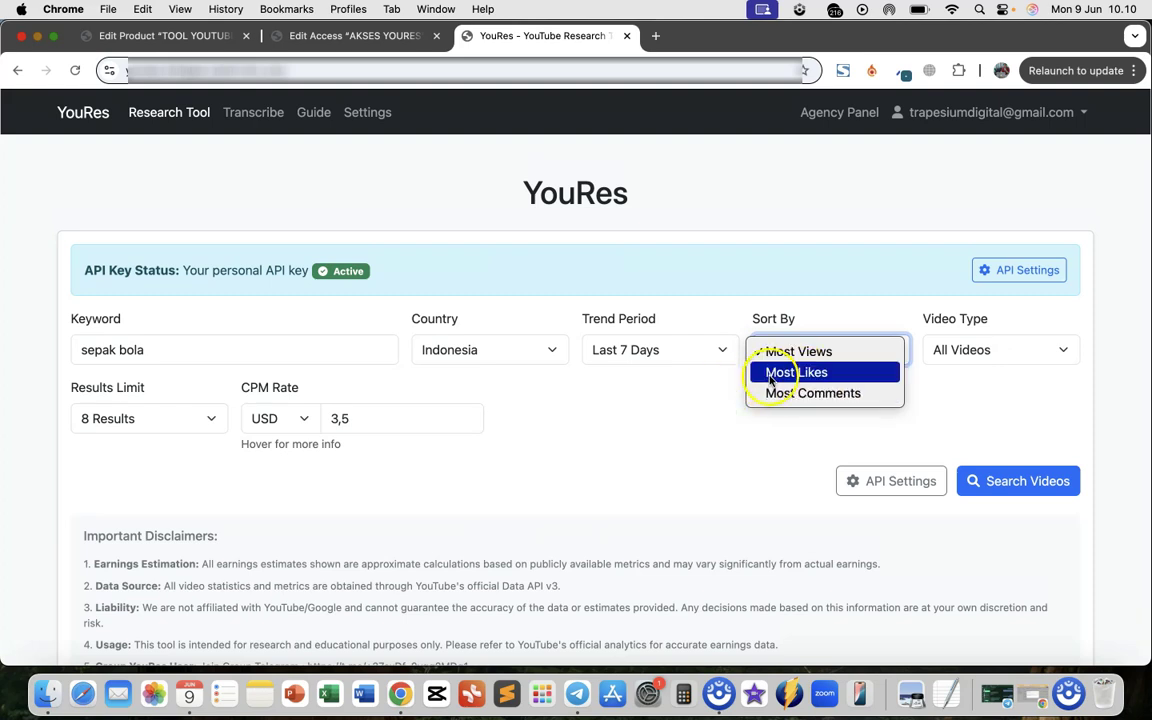
left_click(790, 351)
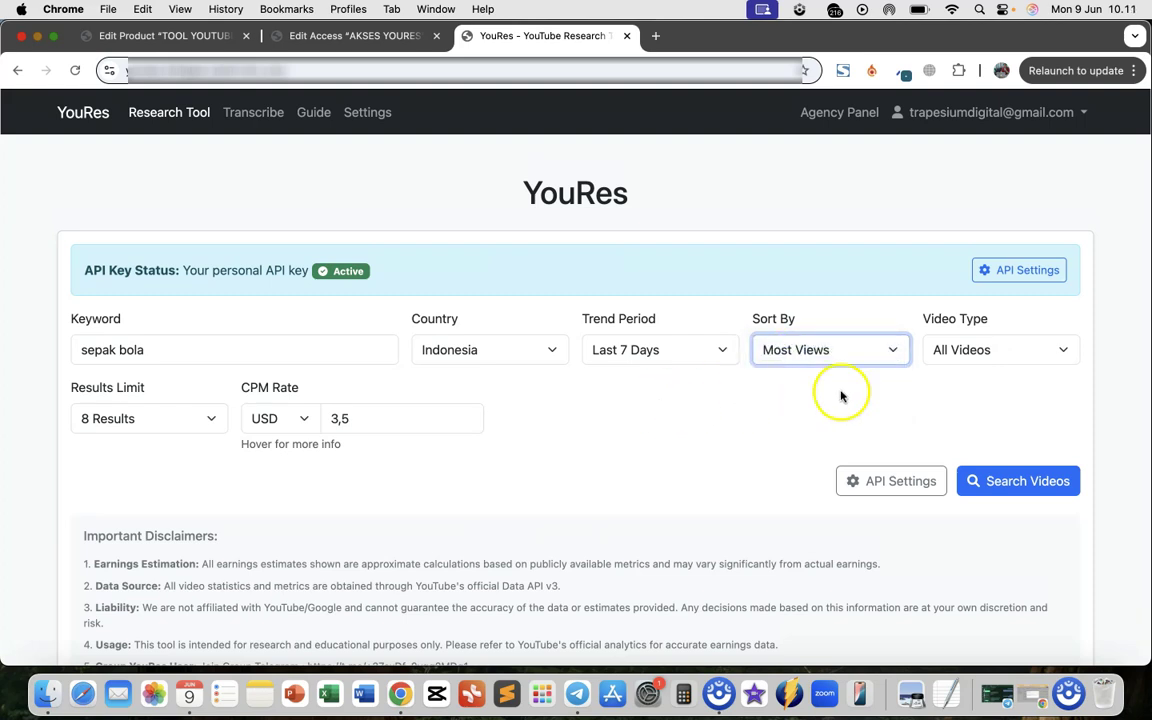
- Try the Long Form (>20min) video type, followed by Short Form (<60s)
scroll(848, 386, "down", 1)
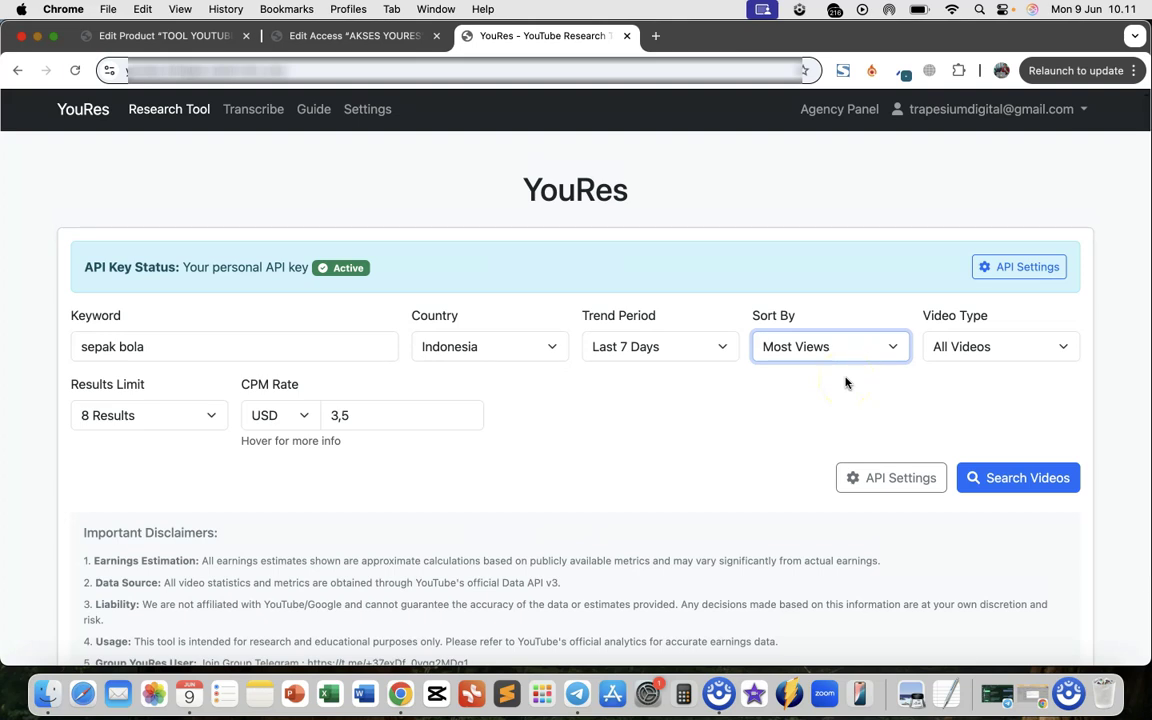
left_click(1028, 346)
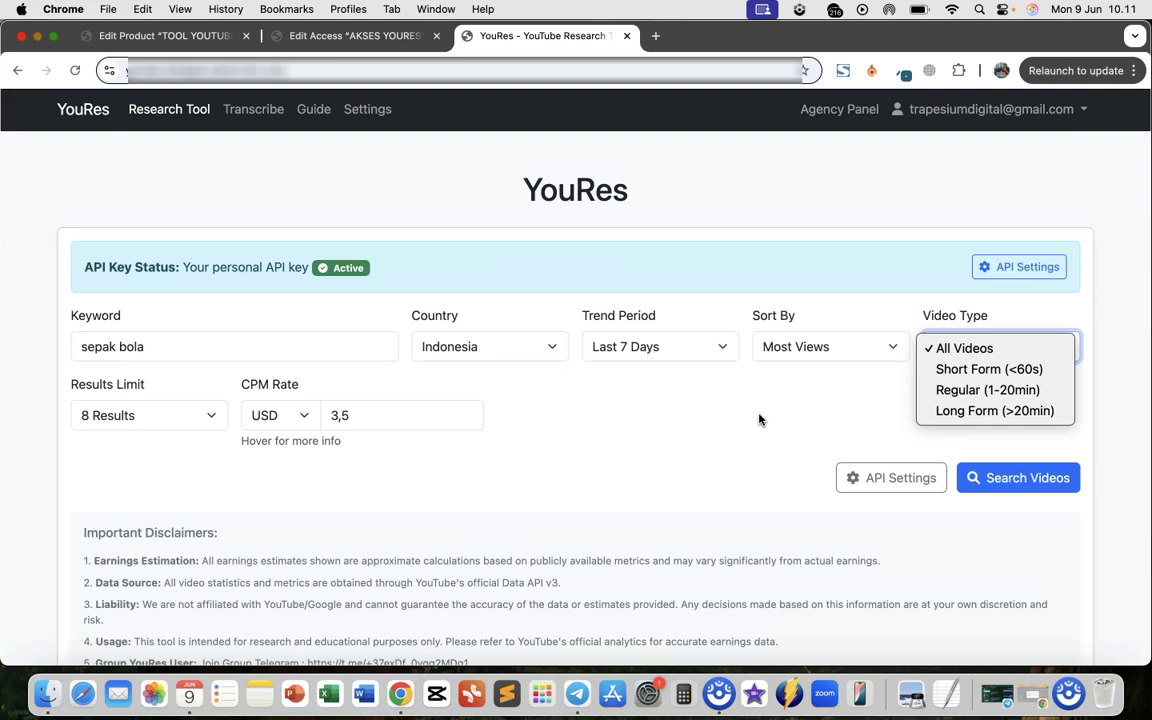
left_click(944, 412)
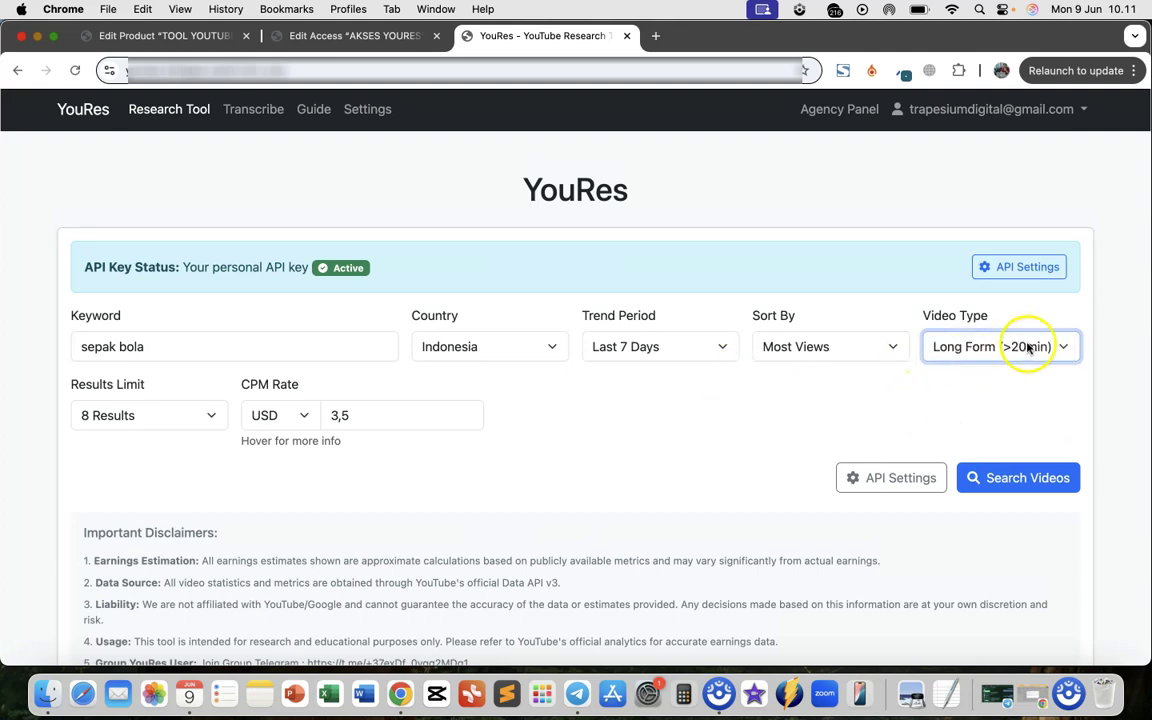
left_click(955, 347)
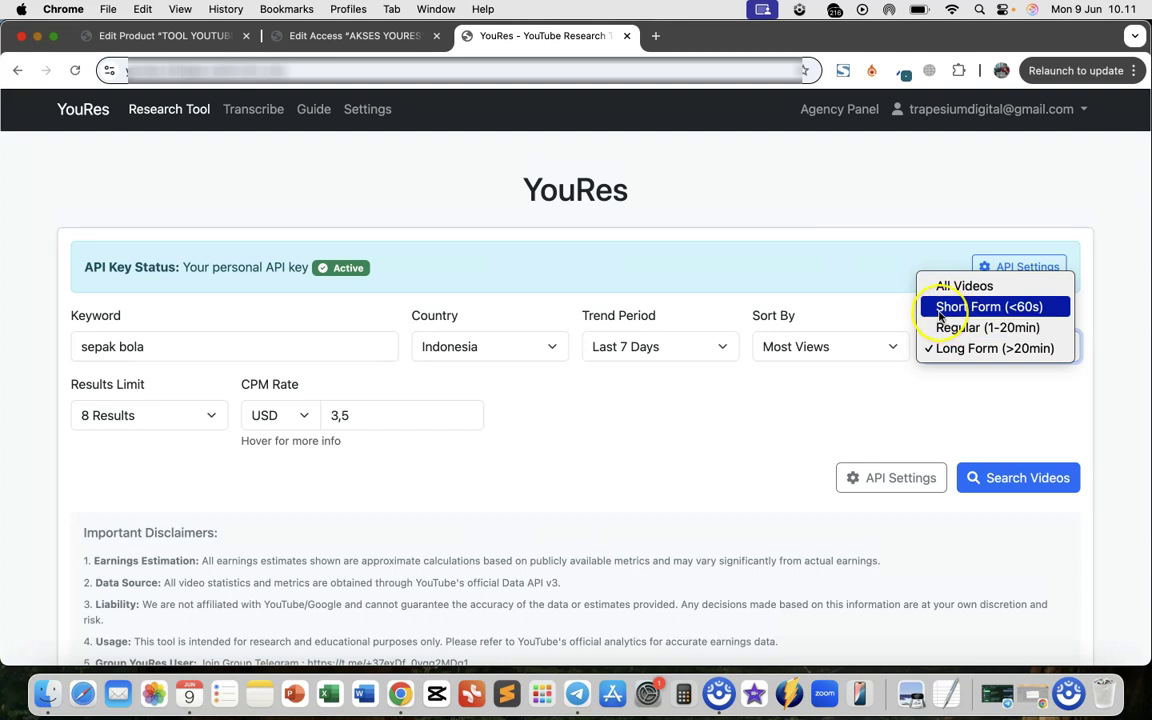
left_click(940, 307)
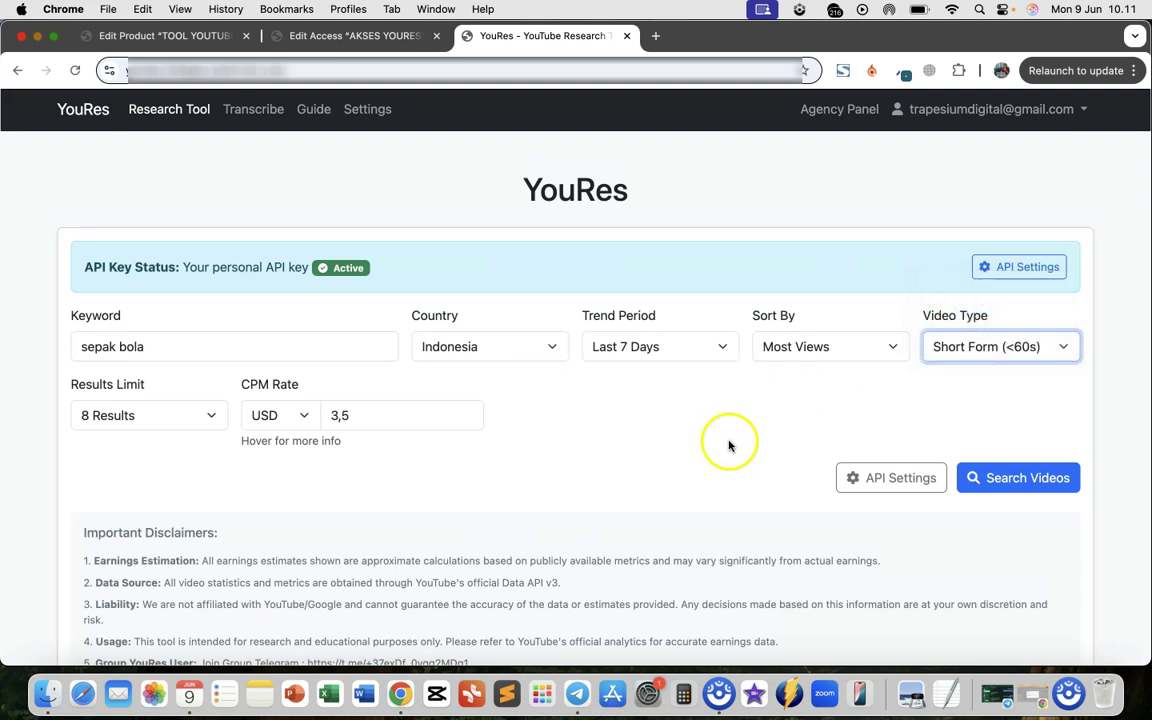
scroll(725, 452, "down", 2)
scroll(600, 460, "up", 2)
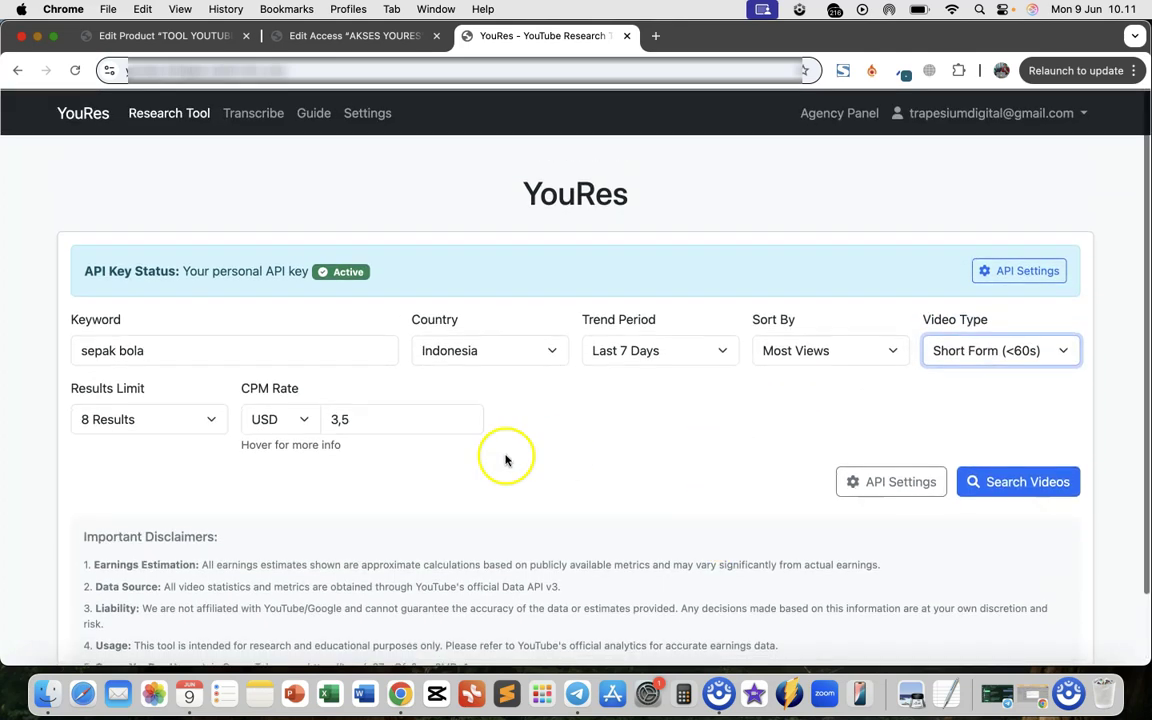
- Set the video type filter to All Videos
left_click(995, 352)
left_click(972, 334)
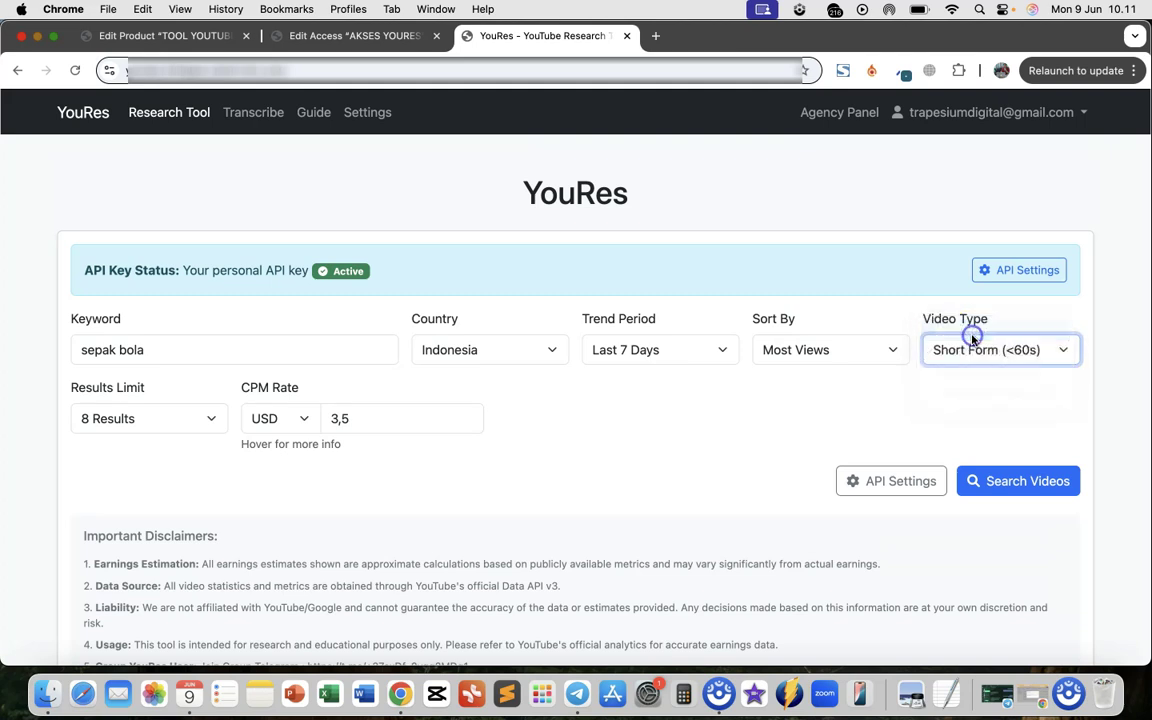
left_click(972, 340)
left_click(964, 351)
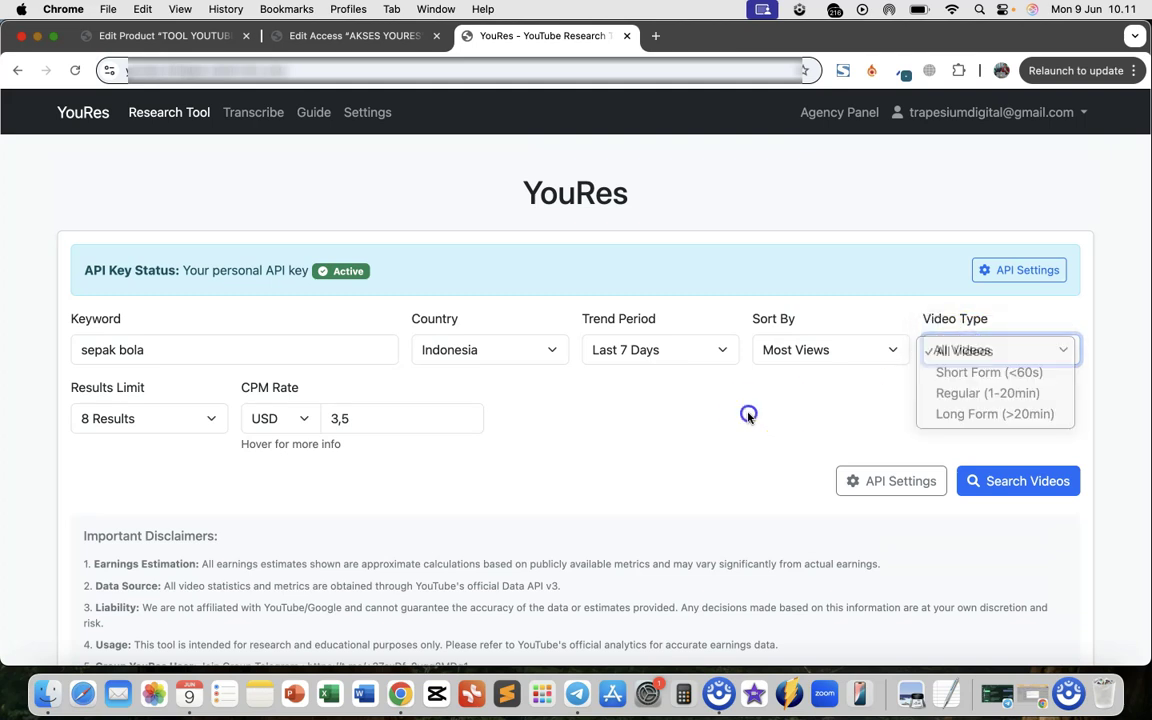
- Check the available results limits and keep the limit at 8 Results
scroll(175, 406, "down", 2)
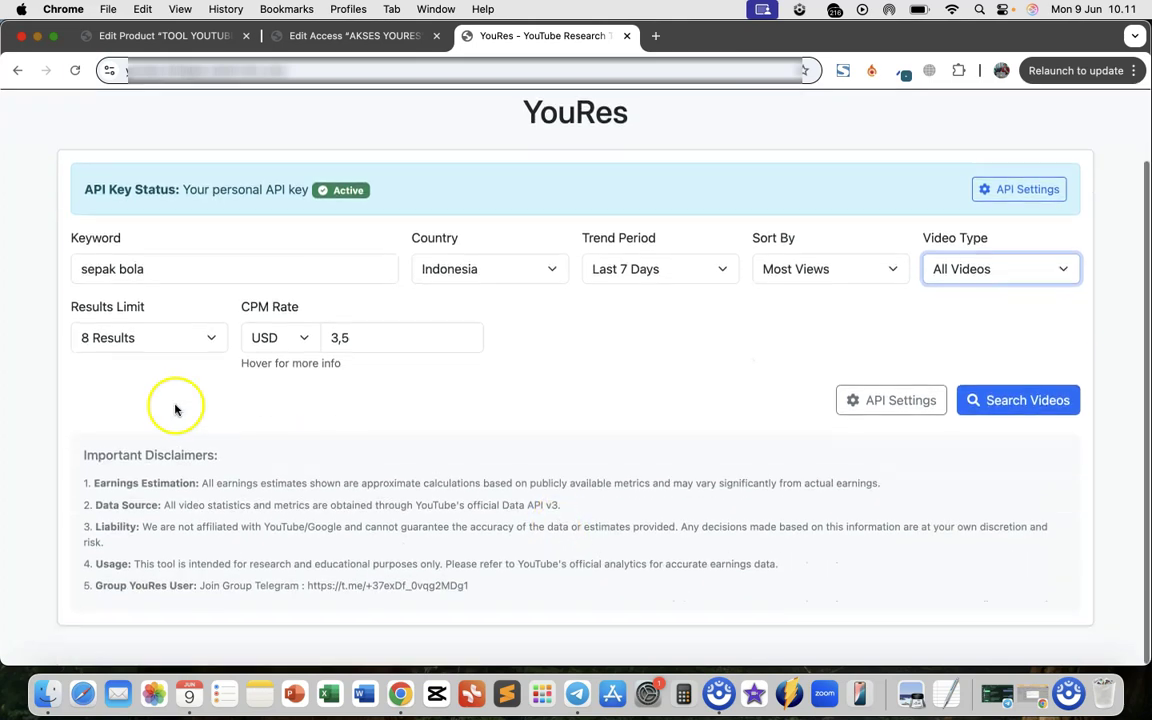
left_click(207, 342)
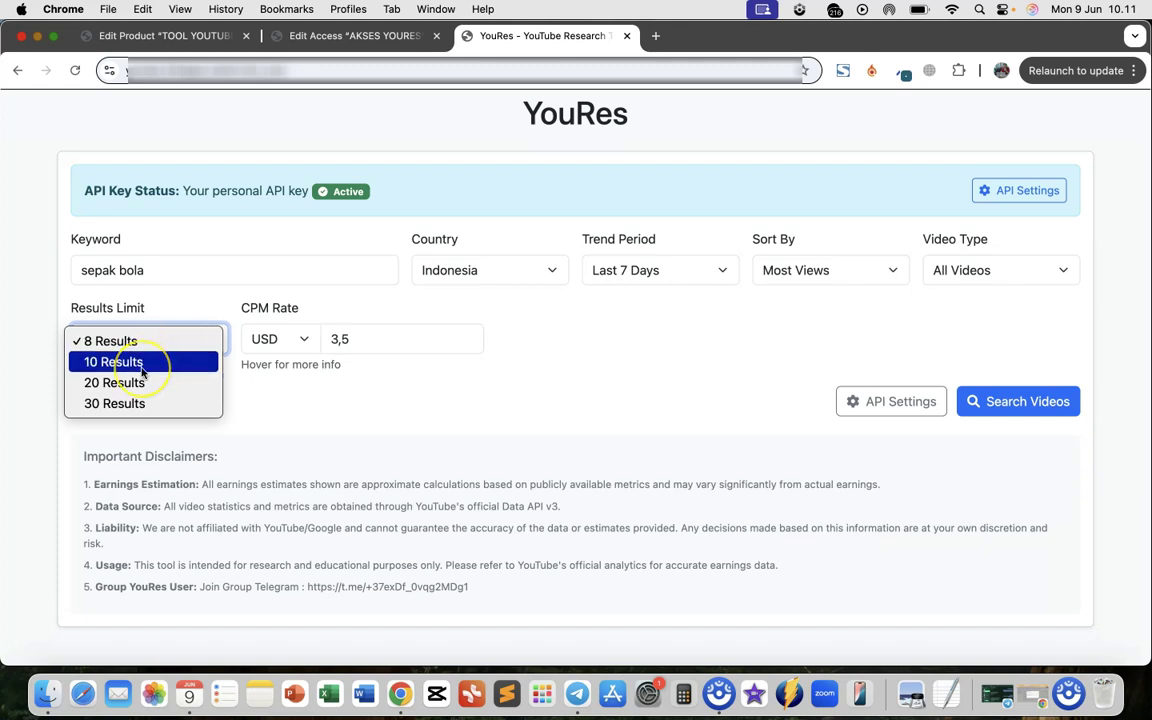
left_click(238, 340)
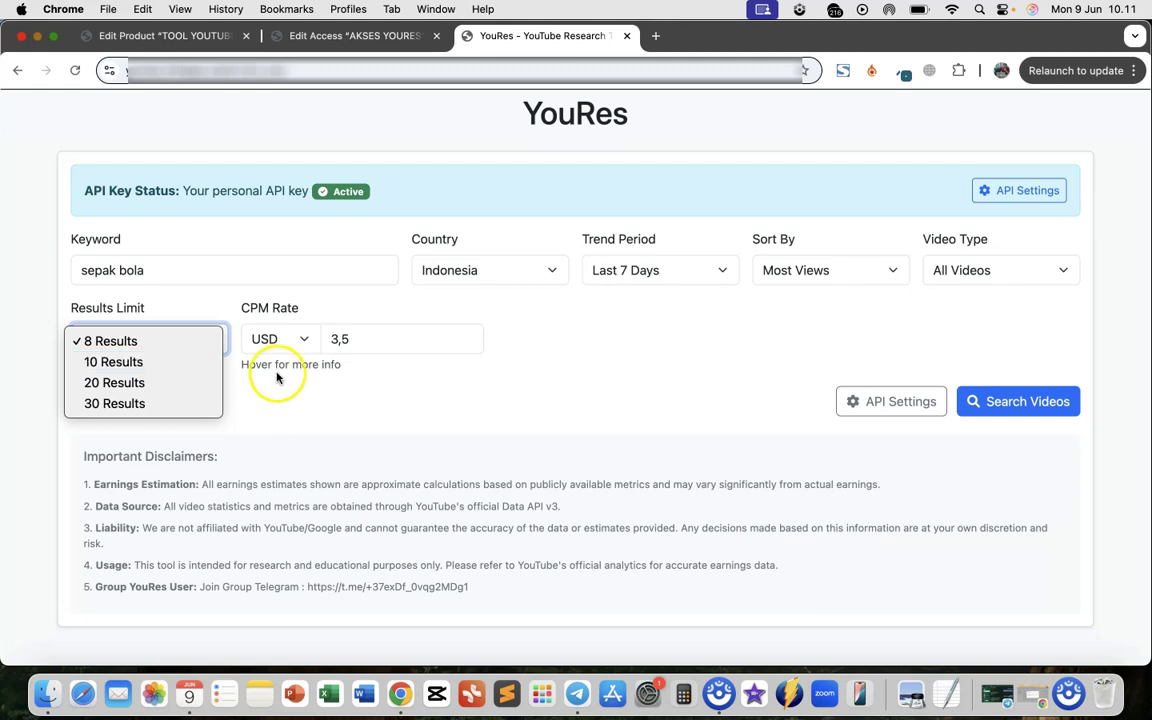
left_click(226, 342)
left_click(245, 362)
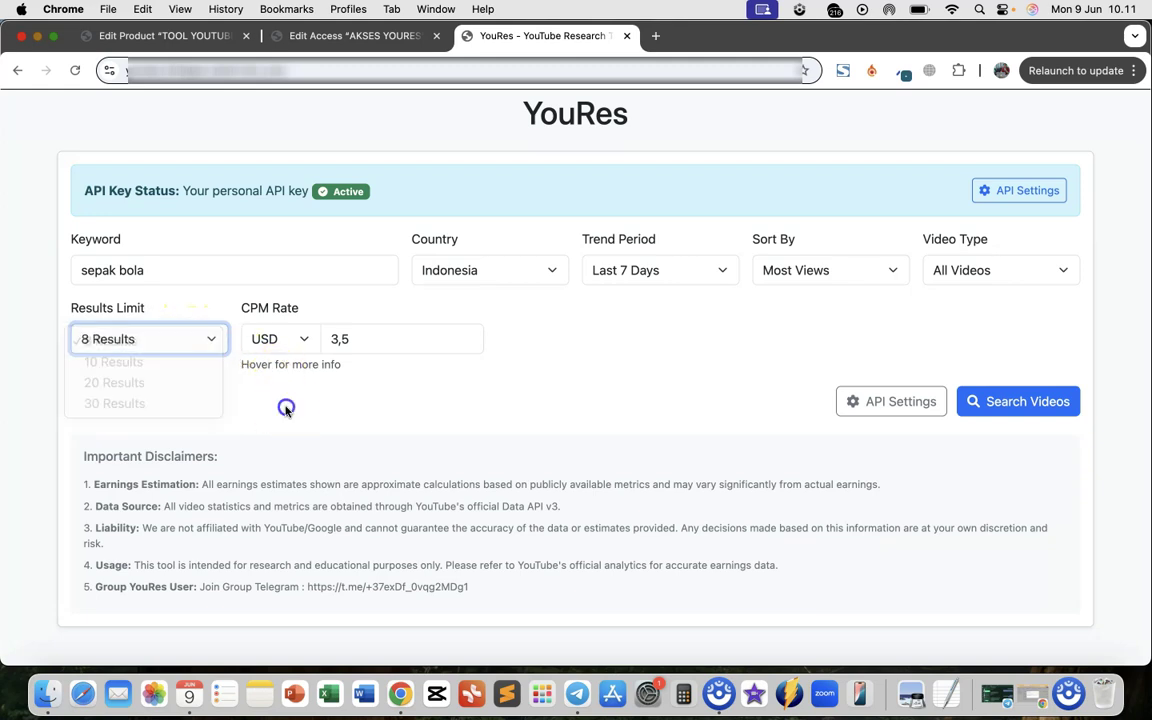
- Check the CPM rate explanation, try IDR as the CPM currency and switch it back to USD
mouse_move(377, 343)
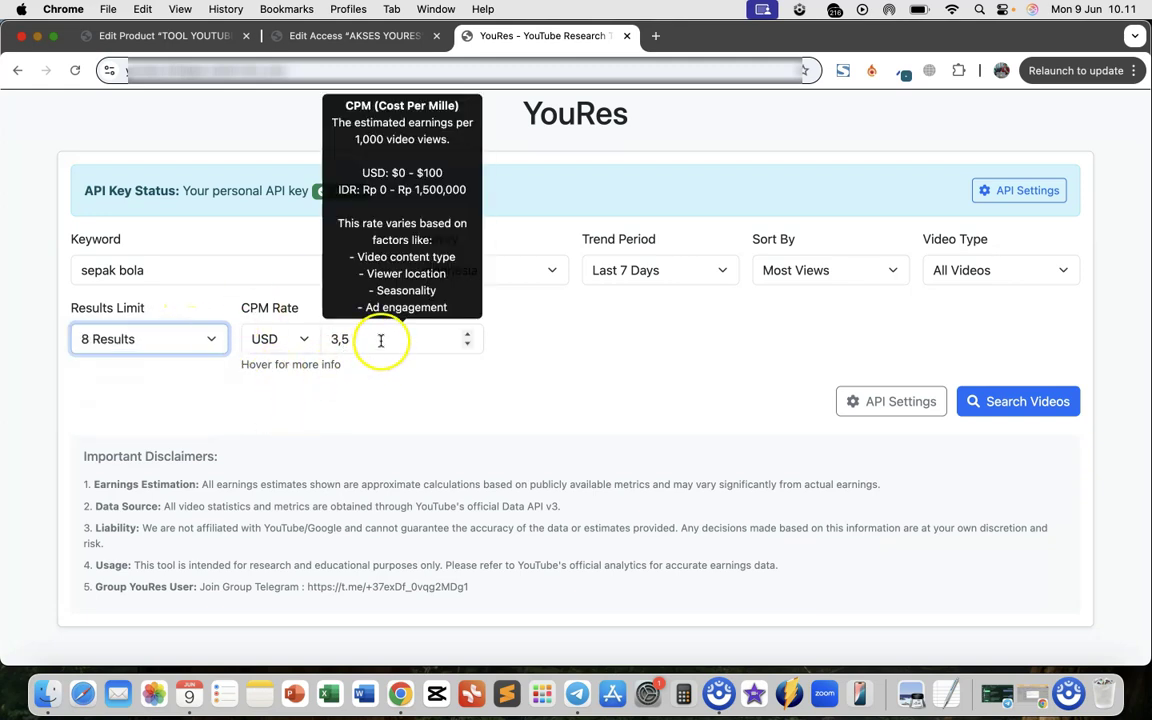
left_click(266, 345)
left_click(262, 361)
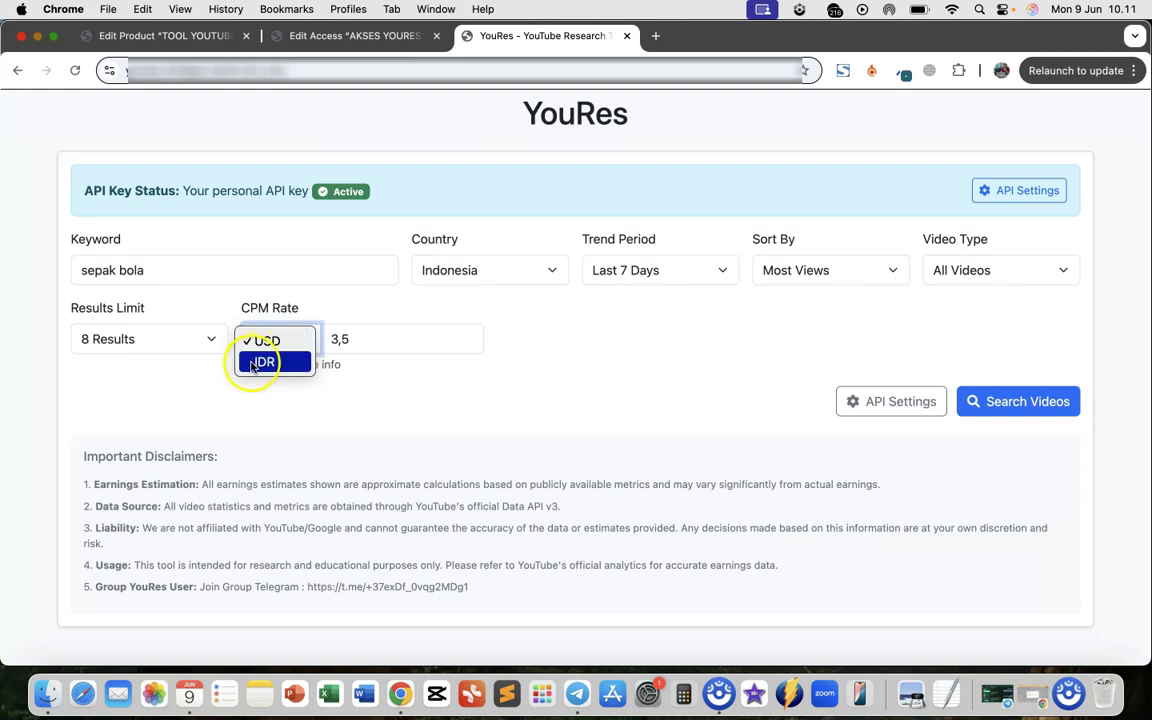
mouse_move(419, 339)
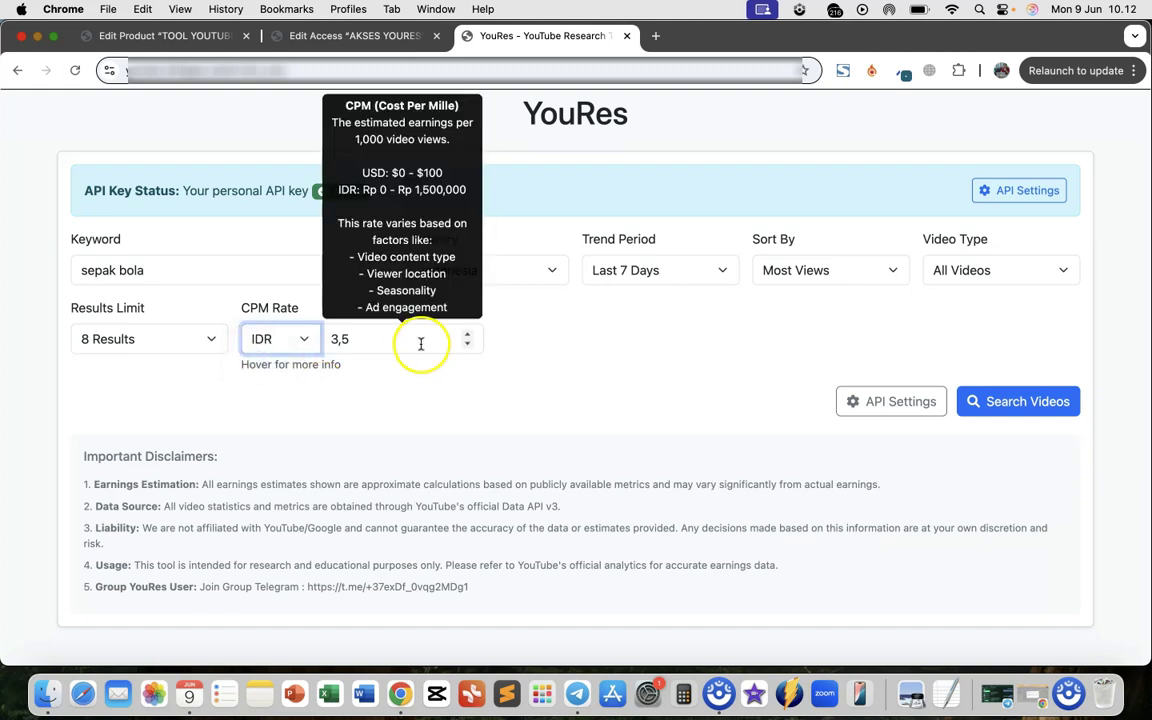
left_click(313, 347)
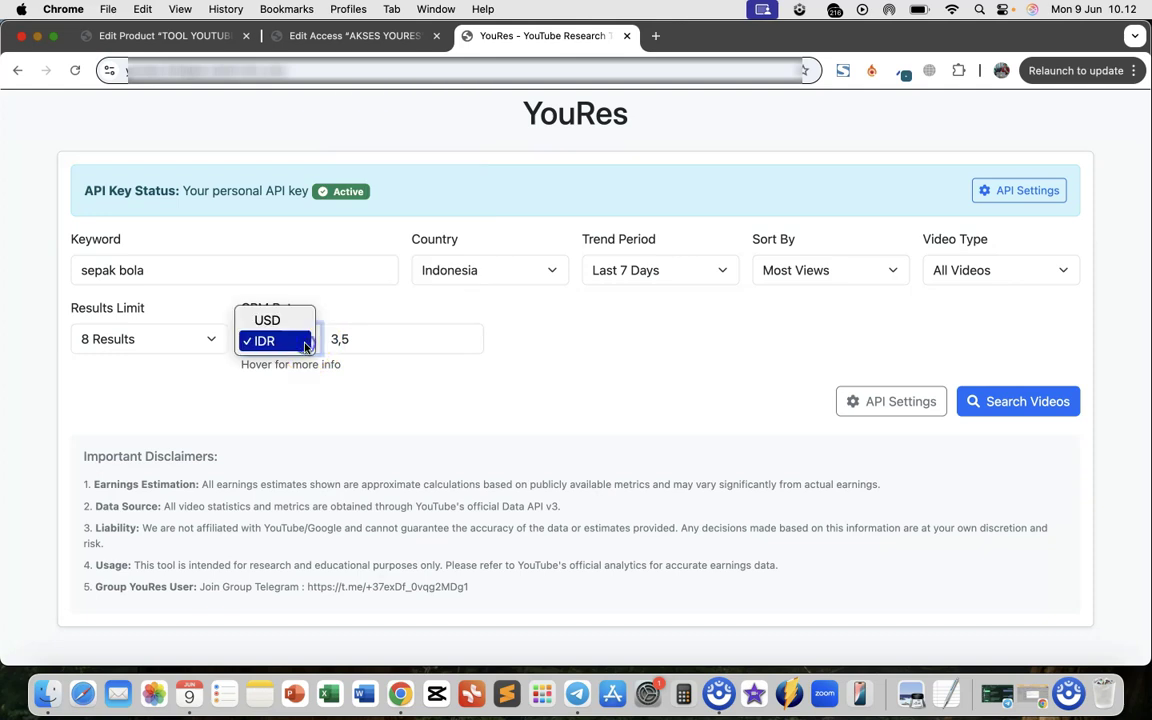
left_click(278, 319)
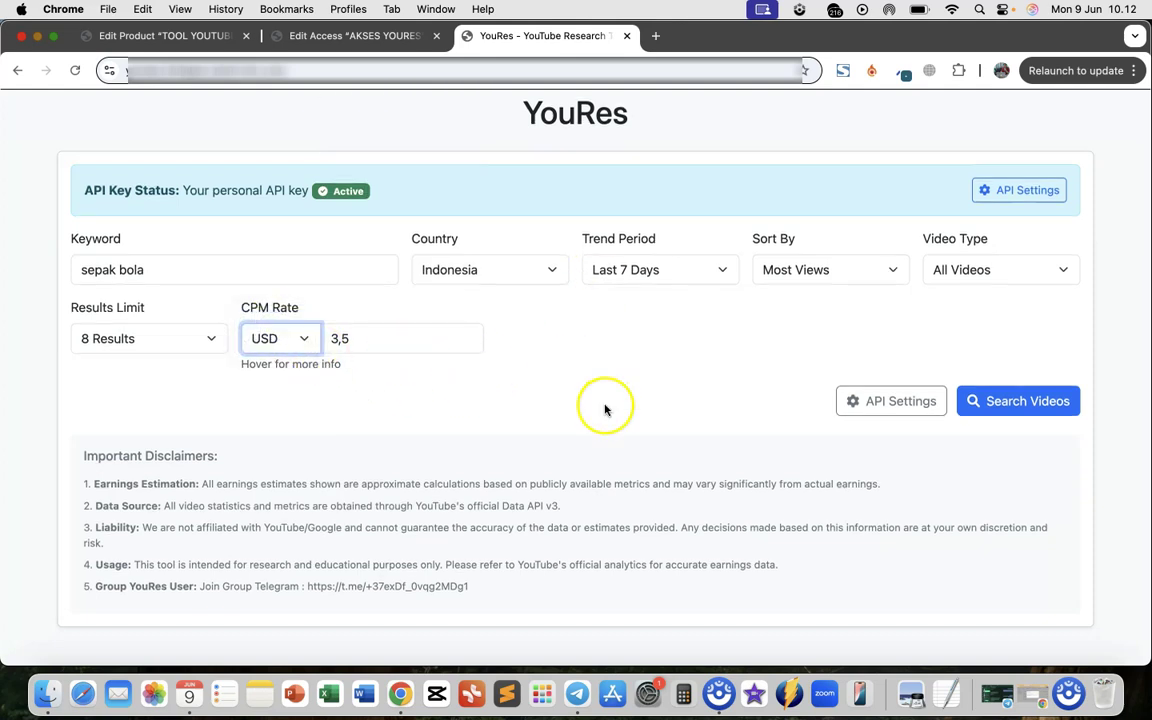
- Set the CPM rate currency to IDR and run the video search
left_click(315, 337)
left_click(292, 368)
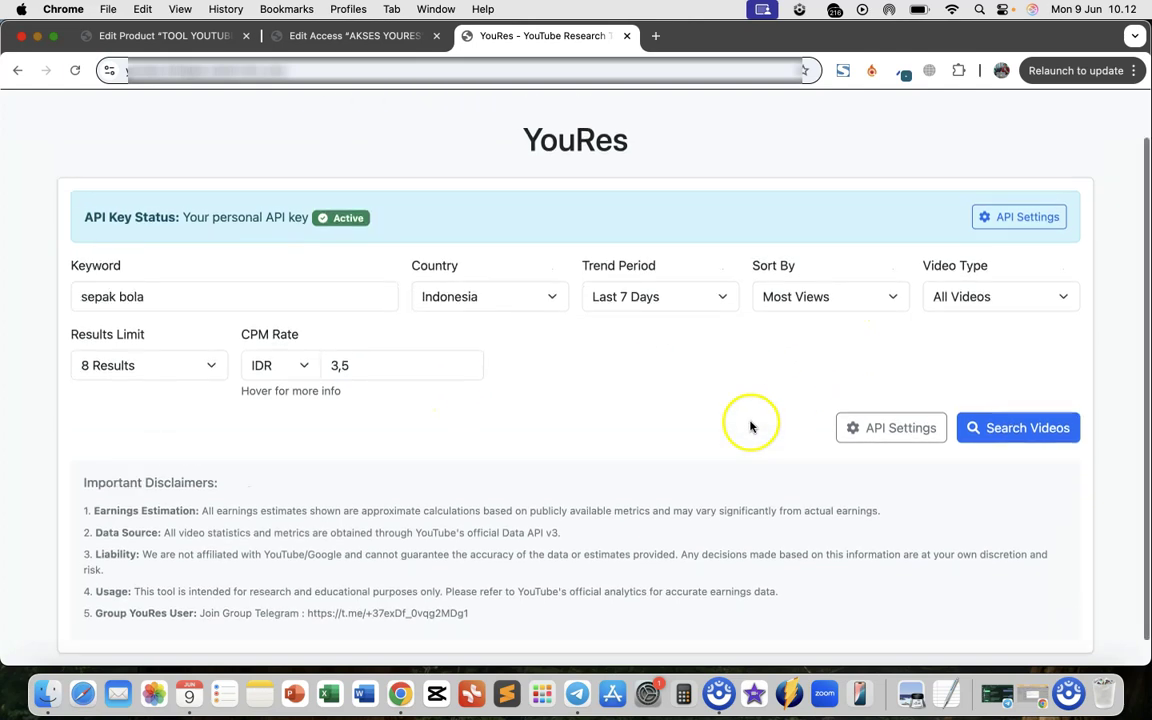
left_click(1015, 403)
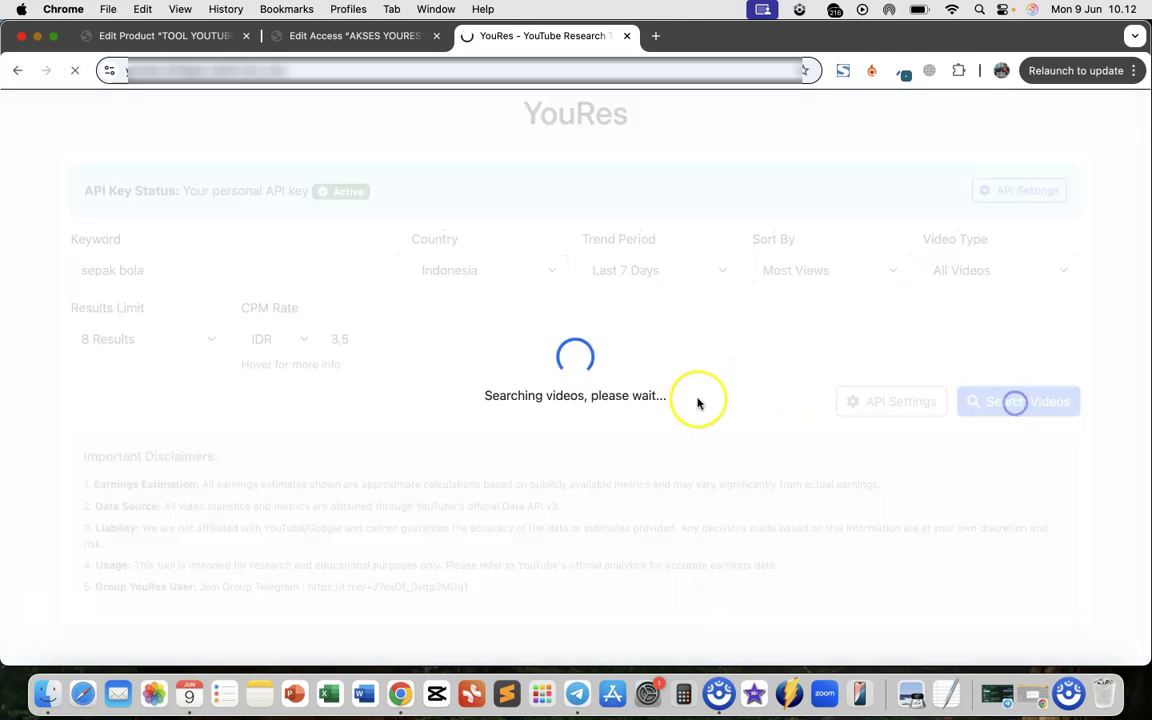
- Review the list of found videos with their channels, stats, durations and estimated earnings
scroll(600, 450, "down", 5)
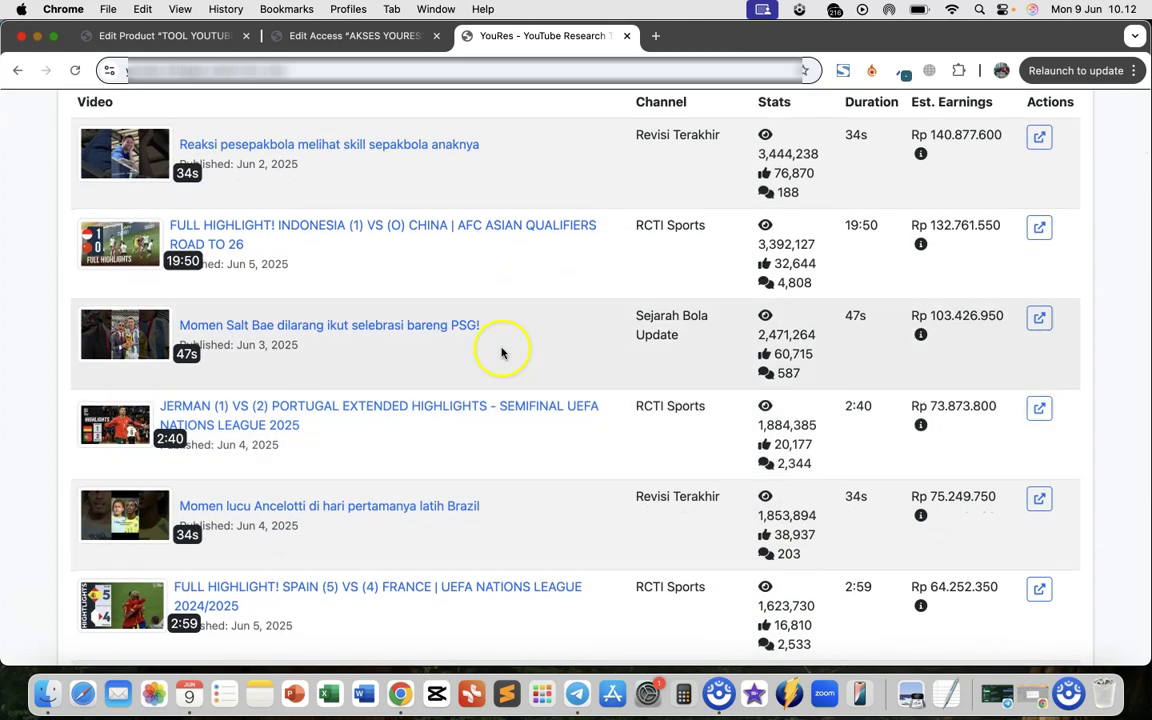
scroll(265, 255, "down", 5)
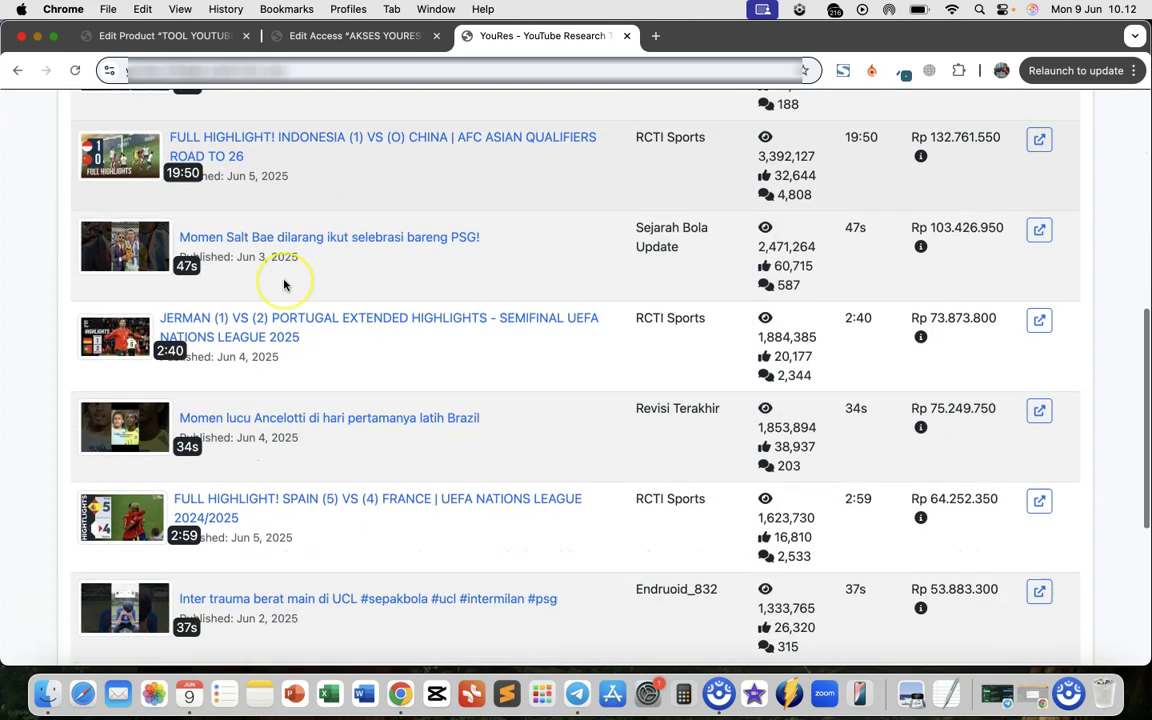
scroll(284, 286, "up", 12)
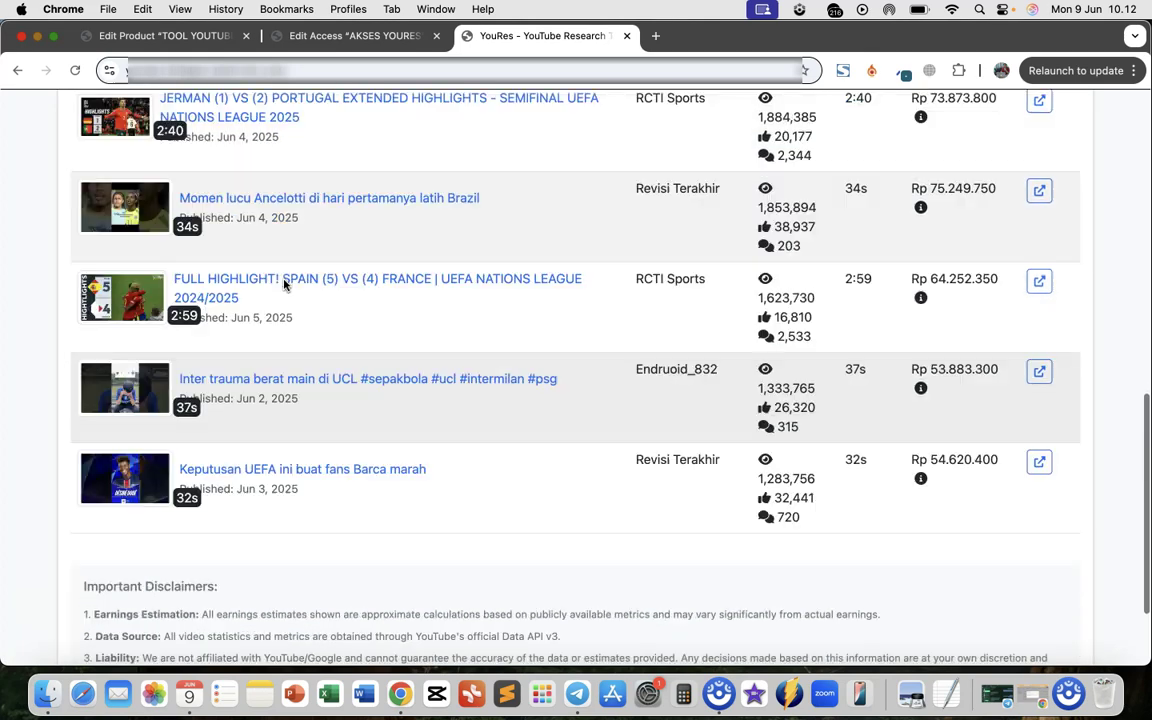
- Compare the found videos' channels and stats with the search filters, and check the estimated earnings explanation of the first video
scroll(255, 318, "down", 2)
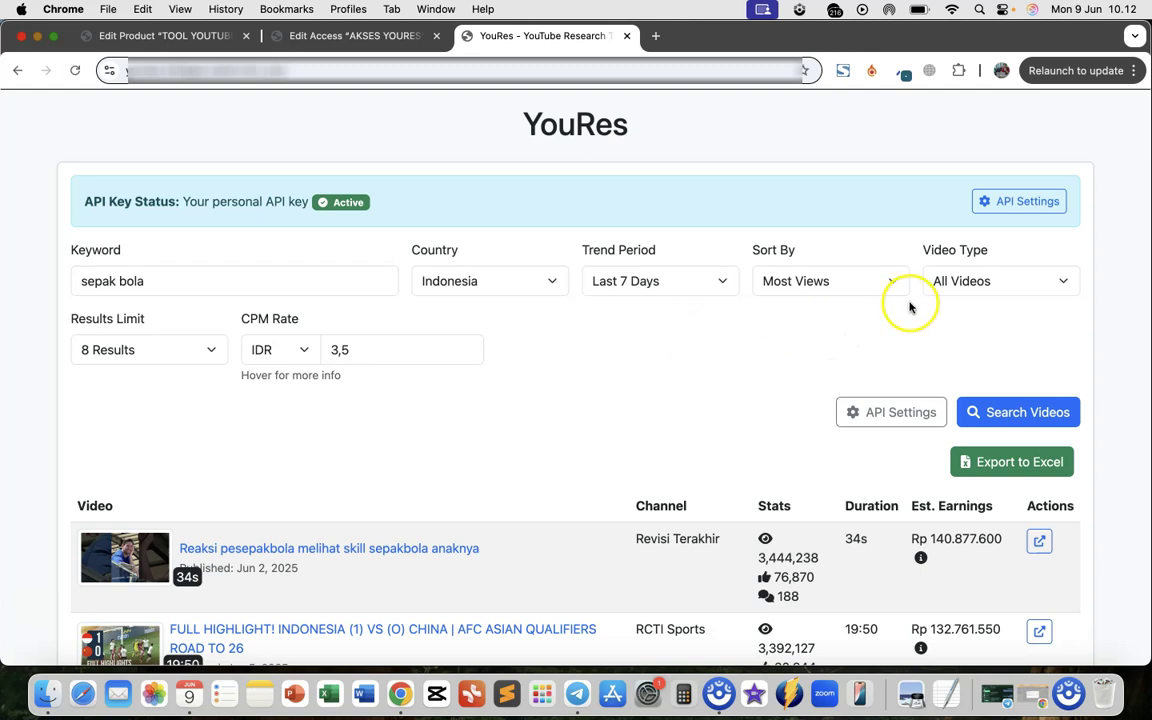
scroll(505, 455, "down", 4)
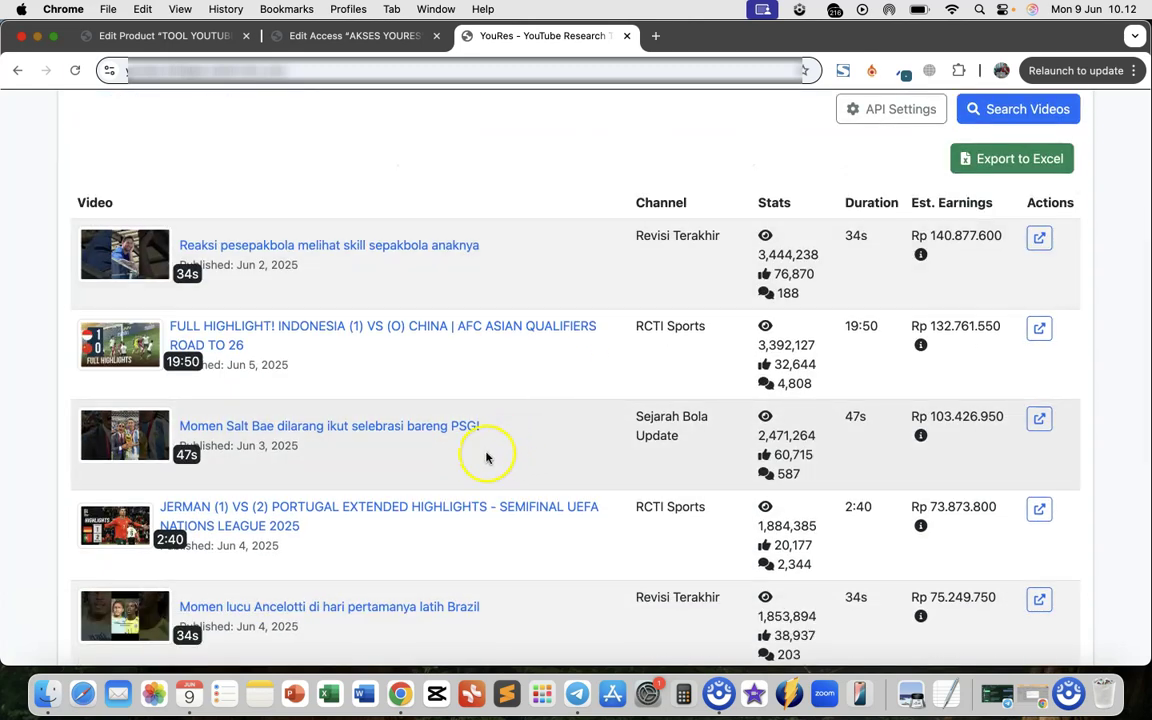
scroll(489, 458, "up", 2)
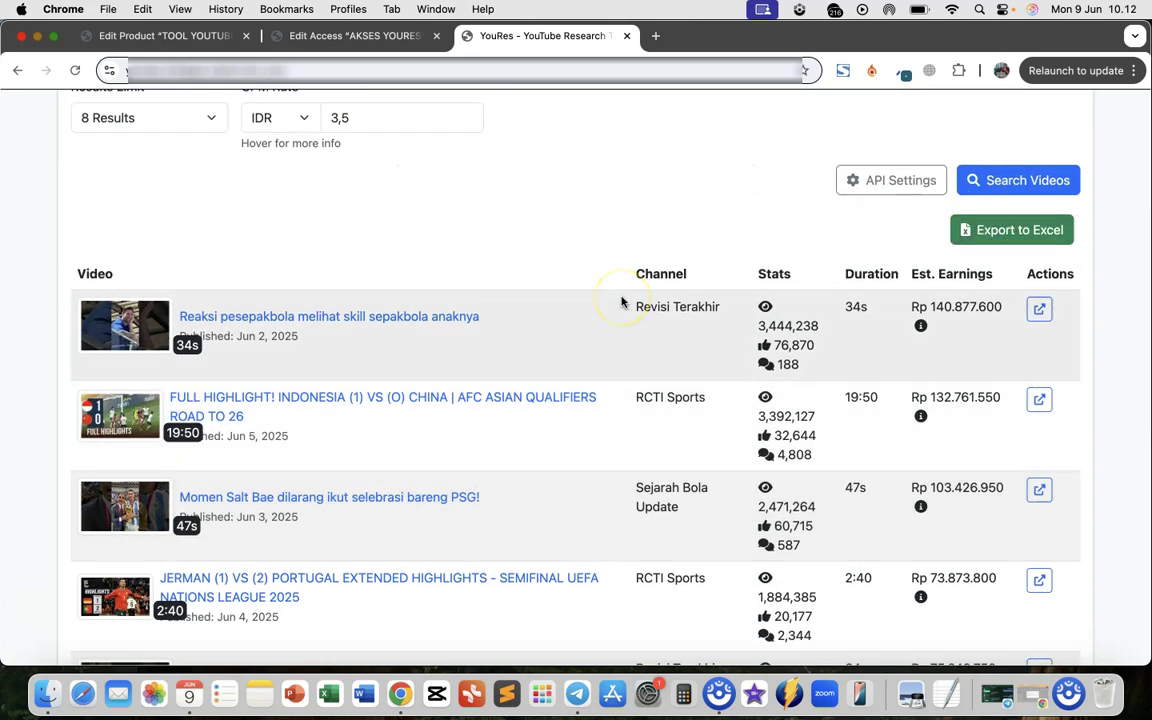
scroll(621, 302, "up", 1)
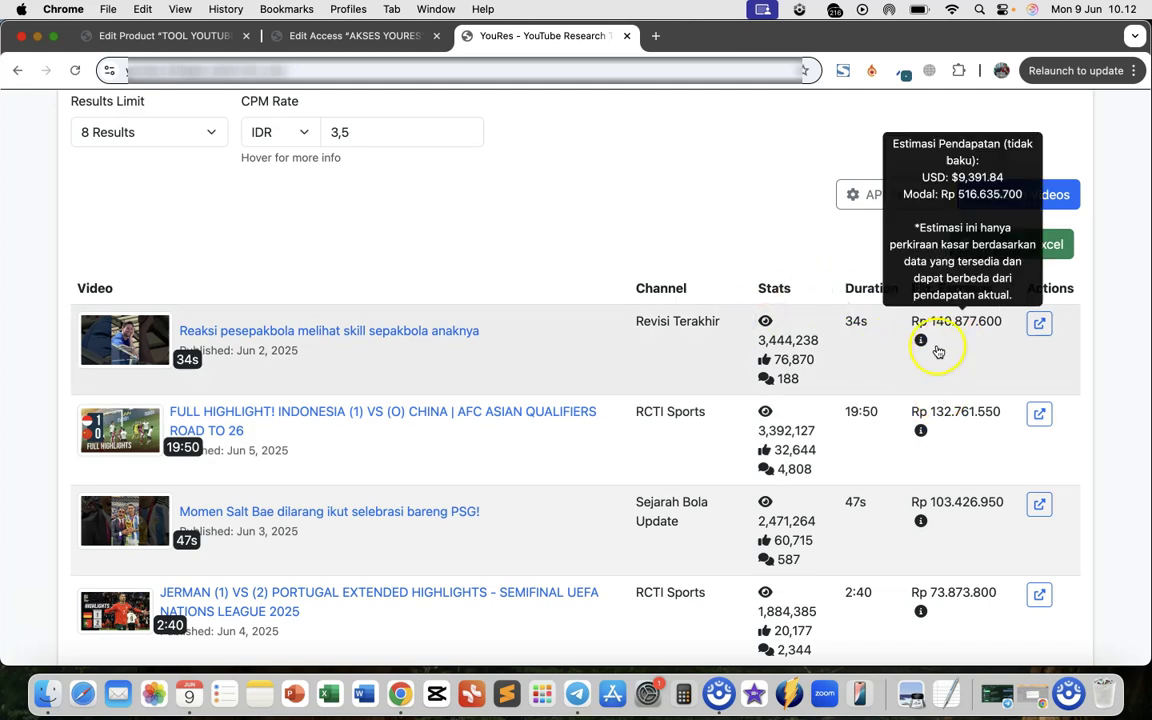
scroll(566, 300, "up", 2)
scroll(566, 320, "down", 4)
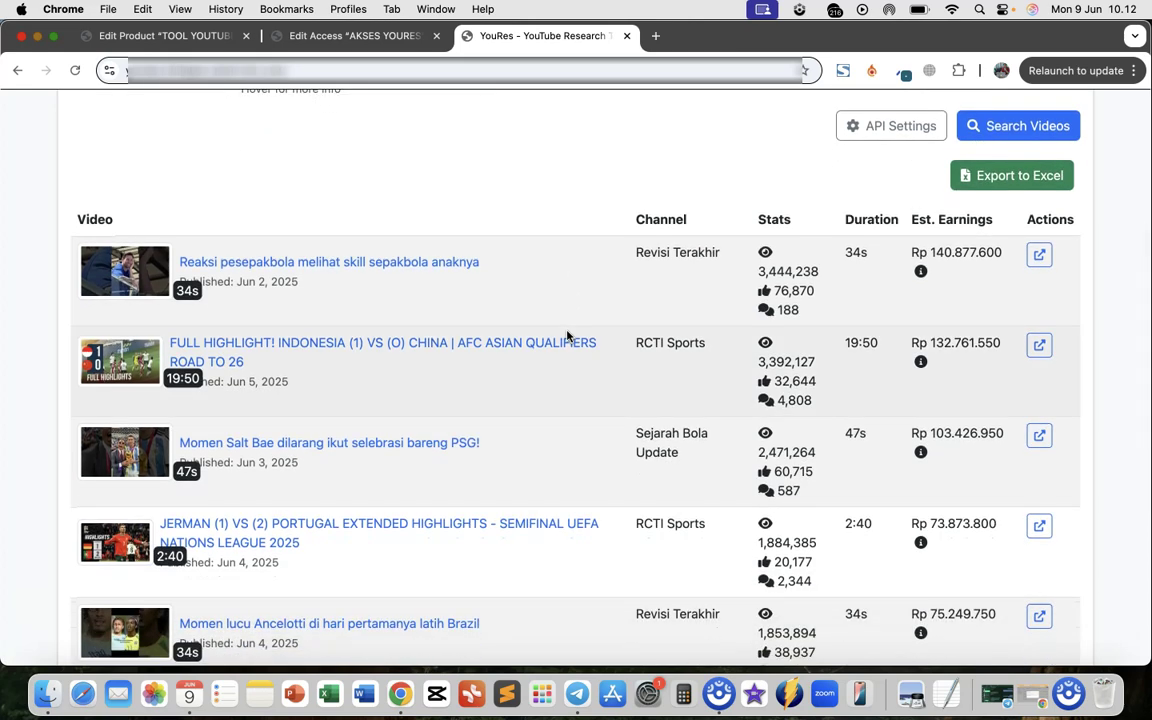
scroll(505, 336, "up", 1)
scroll(506, 337, "up", 4)
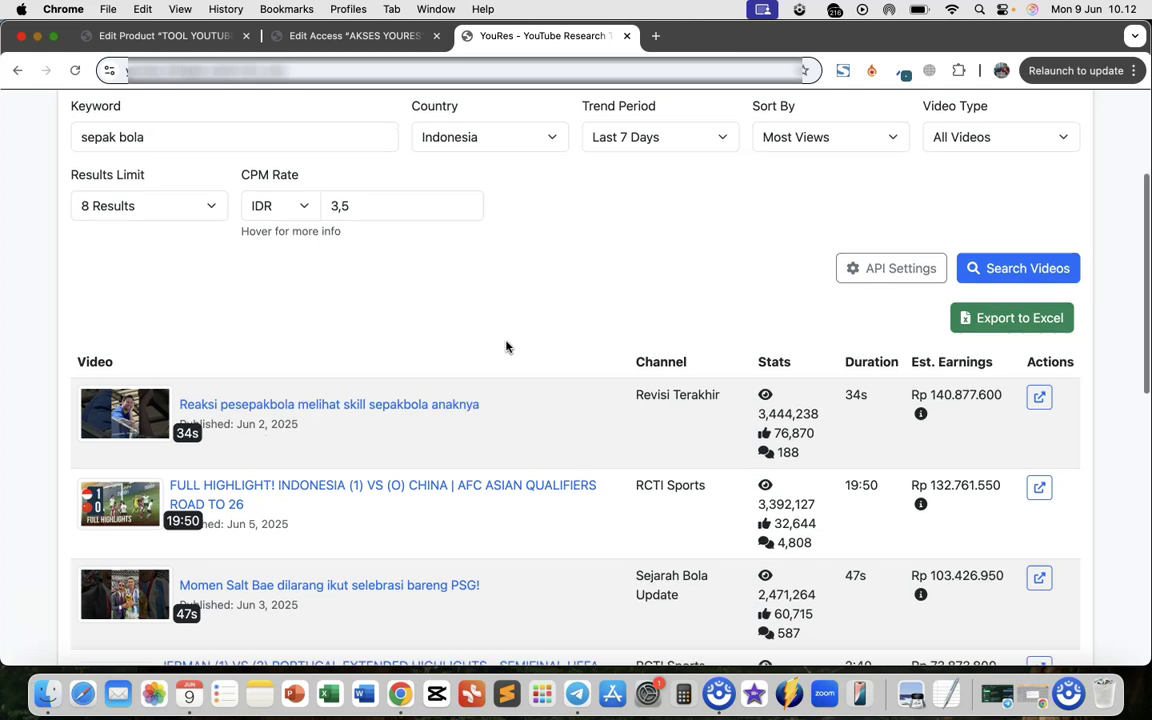
scroll(506, 347, "down", 5)
scroll(506, 347, "up", 4)
scroll(506, 347, "up", 2)
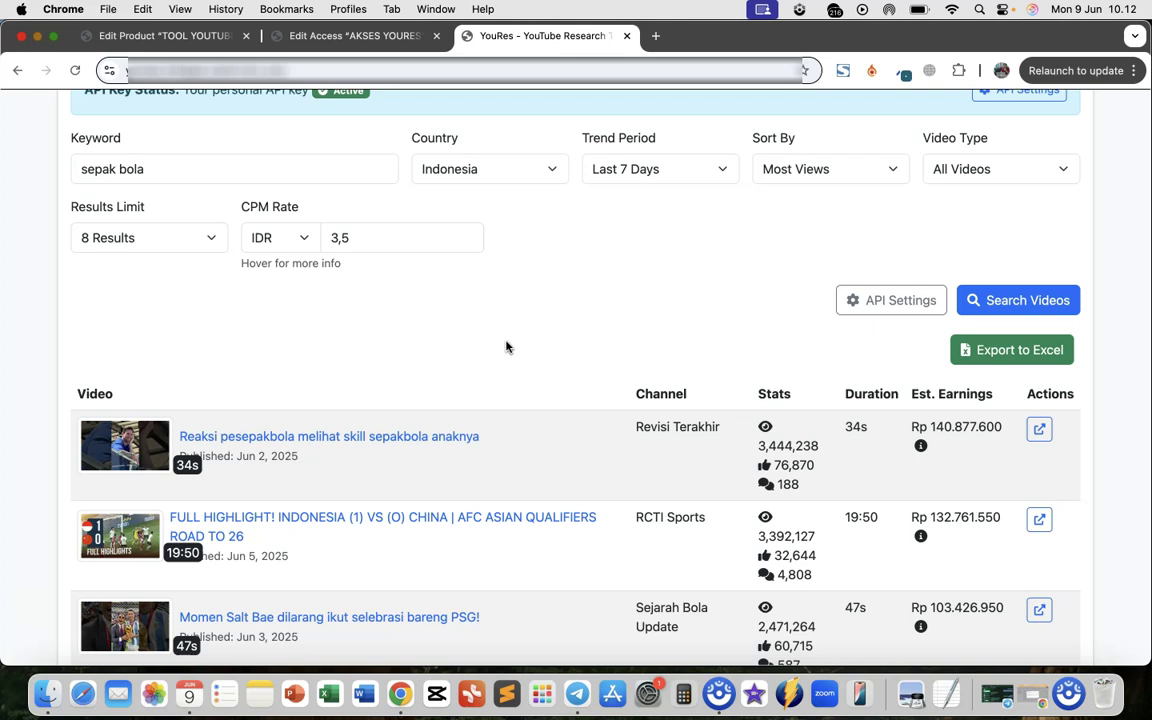
scroll(506, 347, "up", 1)
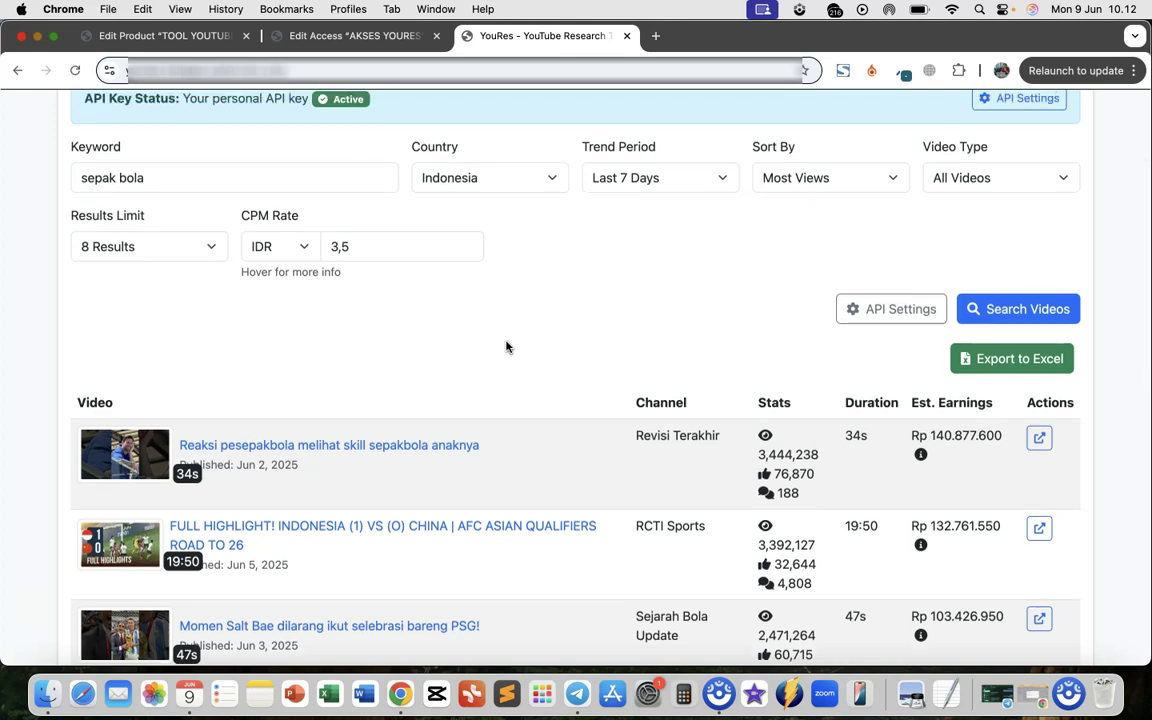
scroll(506, 347, "up", 3)
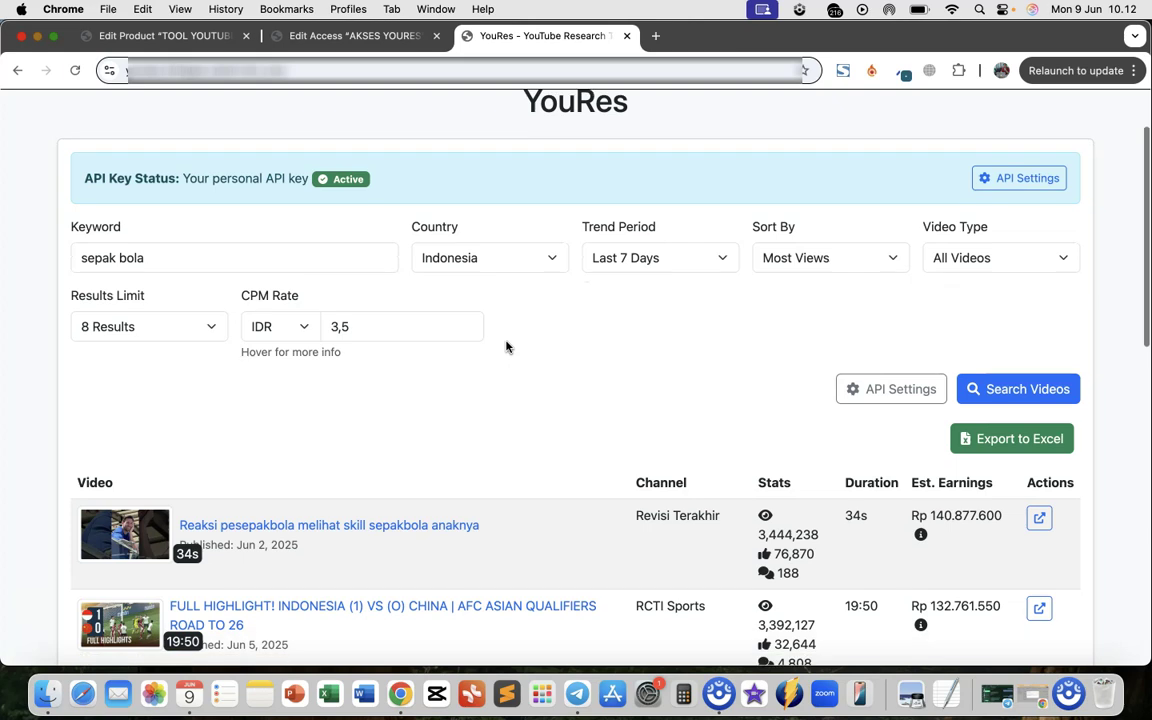
scroll(506, 347, "up", 3)
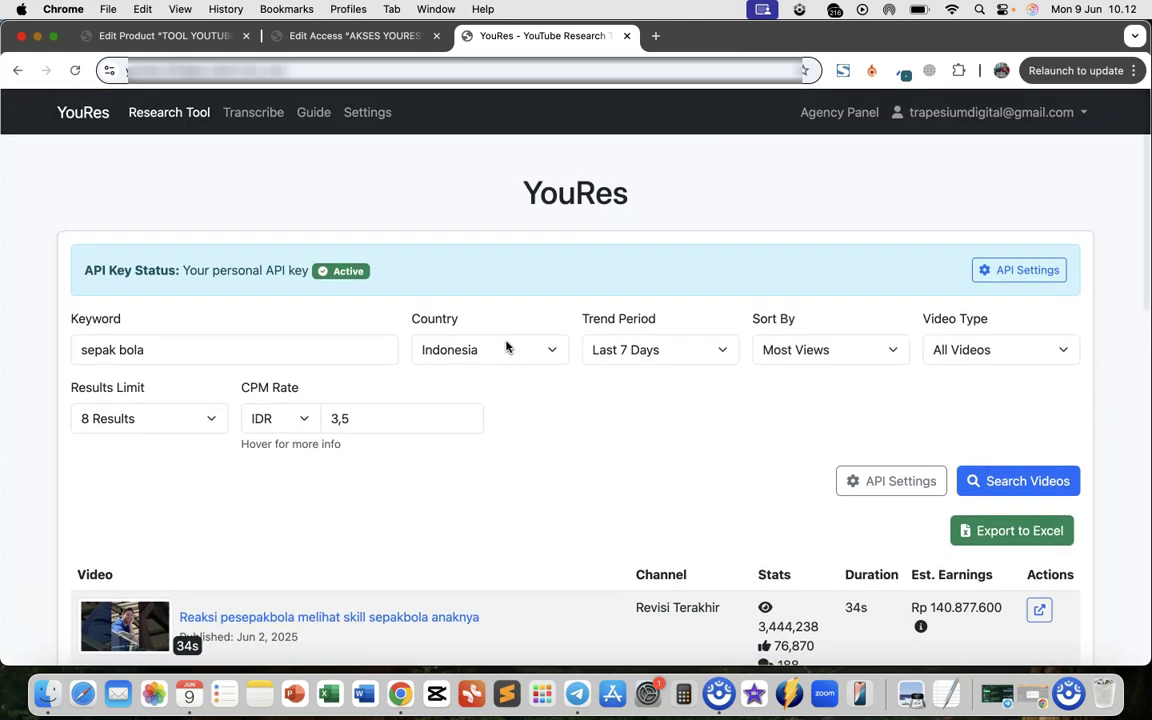
scroll(506, 347, "down", 8)
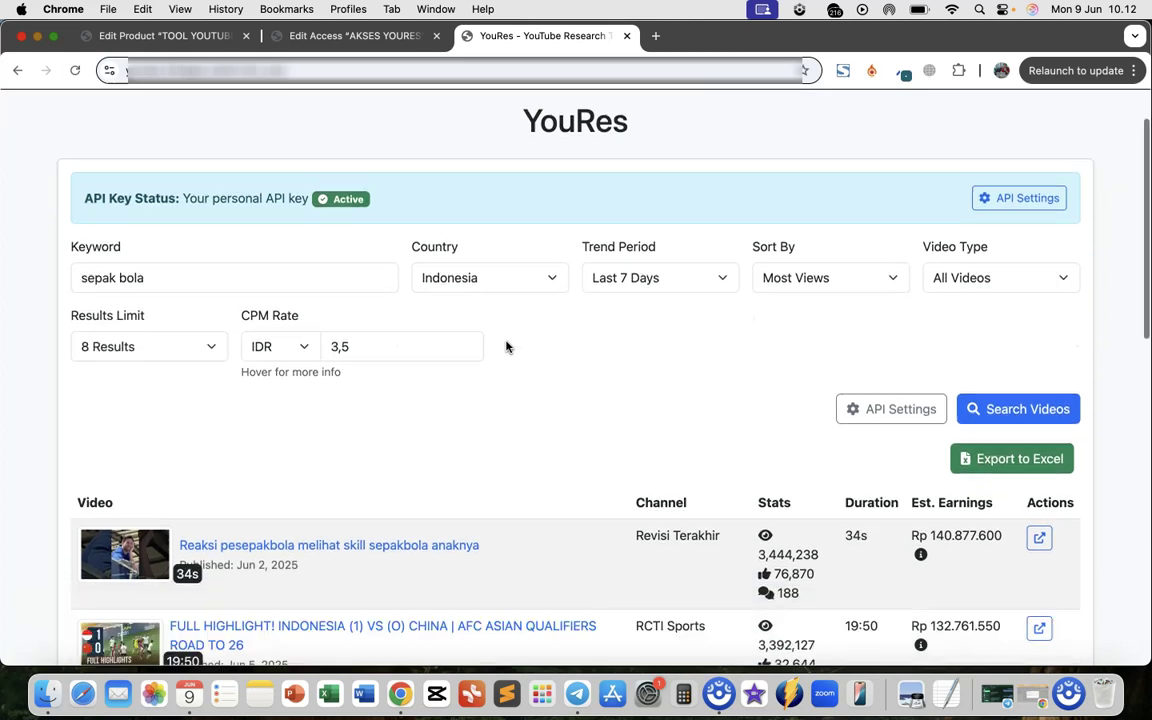
scroll(506, 347, "up", 7)
scroll(506, 347, "up", 2)
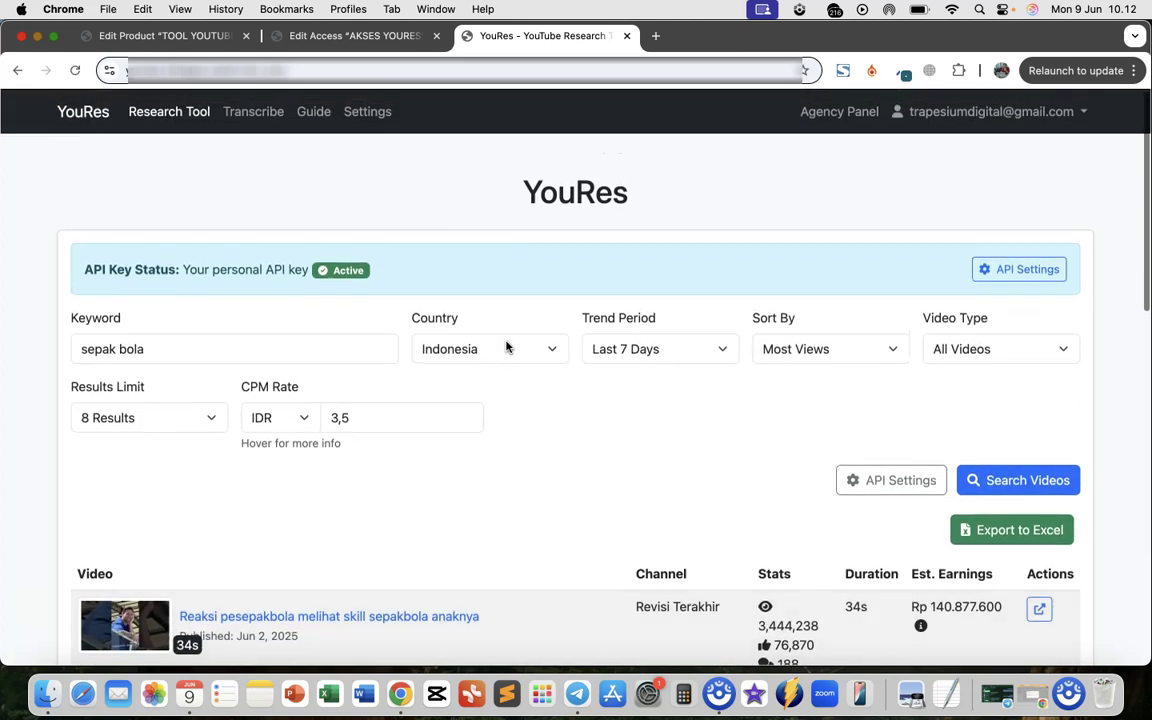
- Open the Transcribe tool, and open the YouTube video "PENALTIES! PORTUGAL (5) VS (3) SPAIN | UEFA NATIONS LEAGUE 2024/2025" in a new tab
left_click(249, 122)
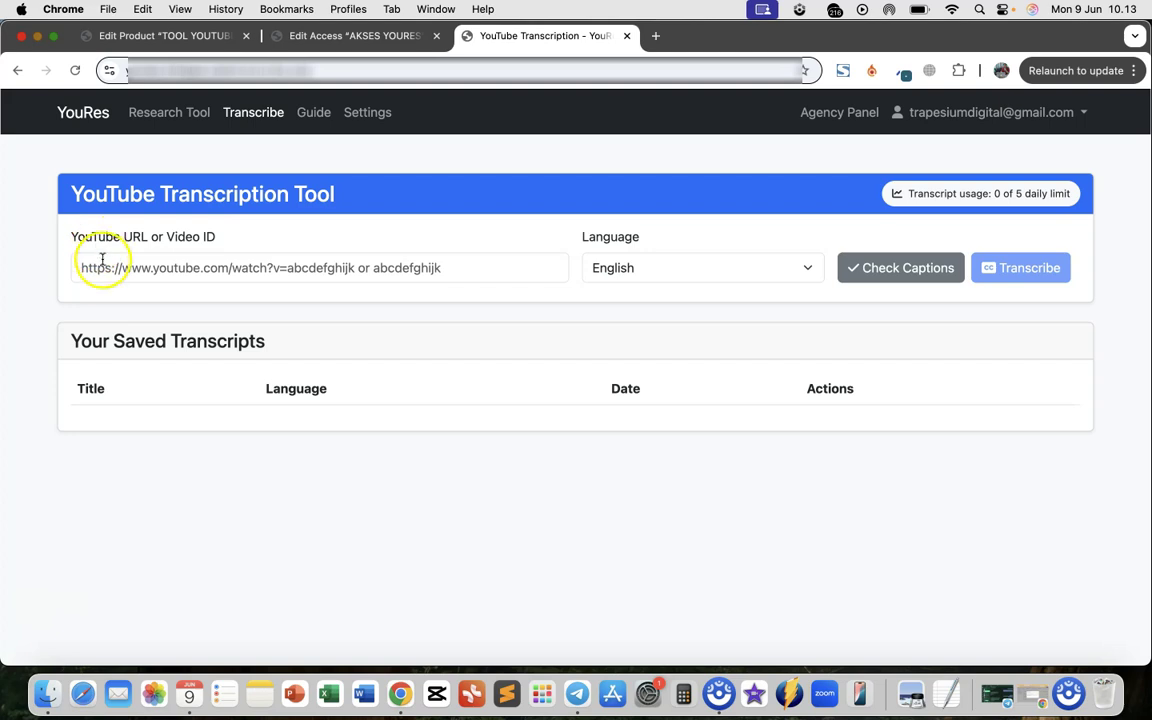
left_click(656, 33)
left_click(576, 97)
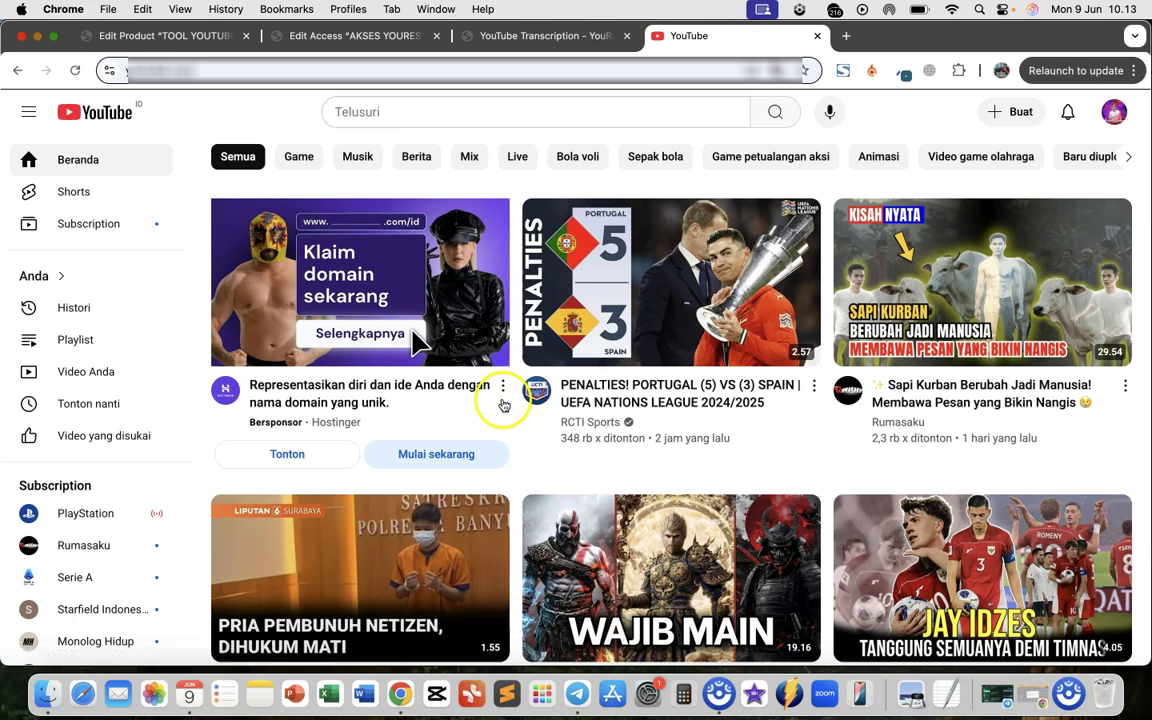
mouse_move(658, 411)
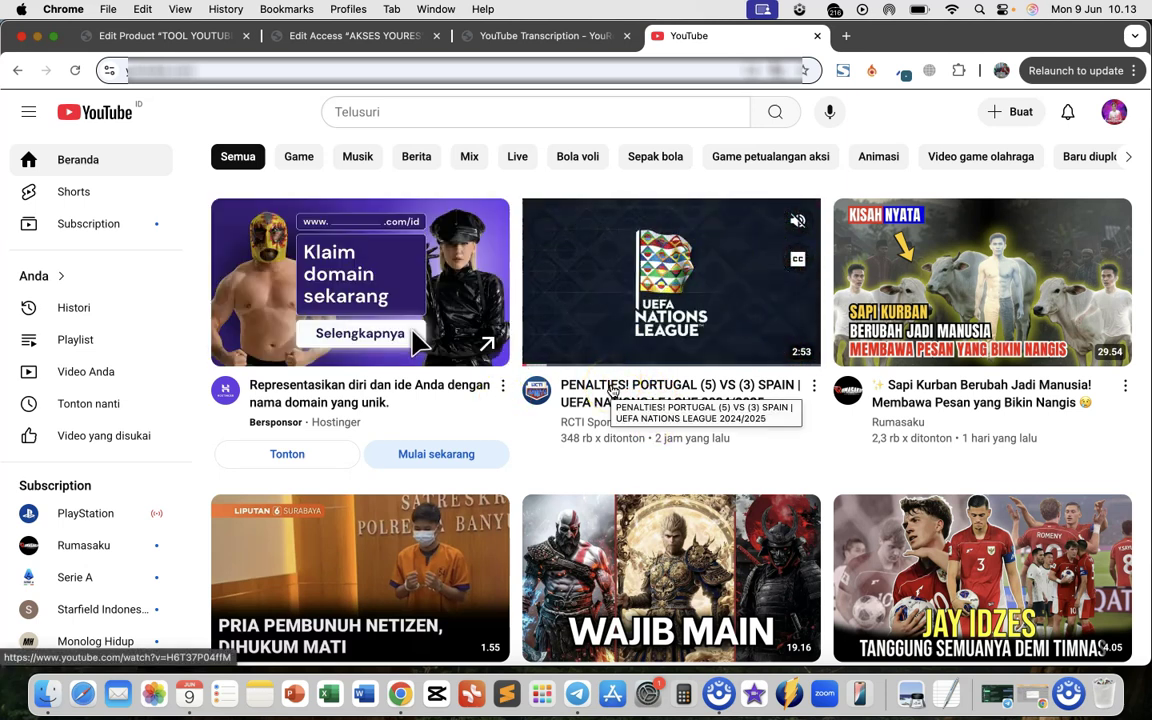
left_click(630, 388)
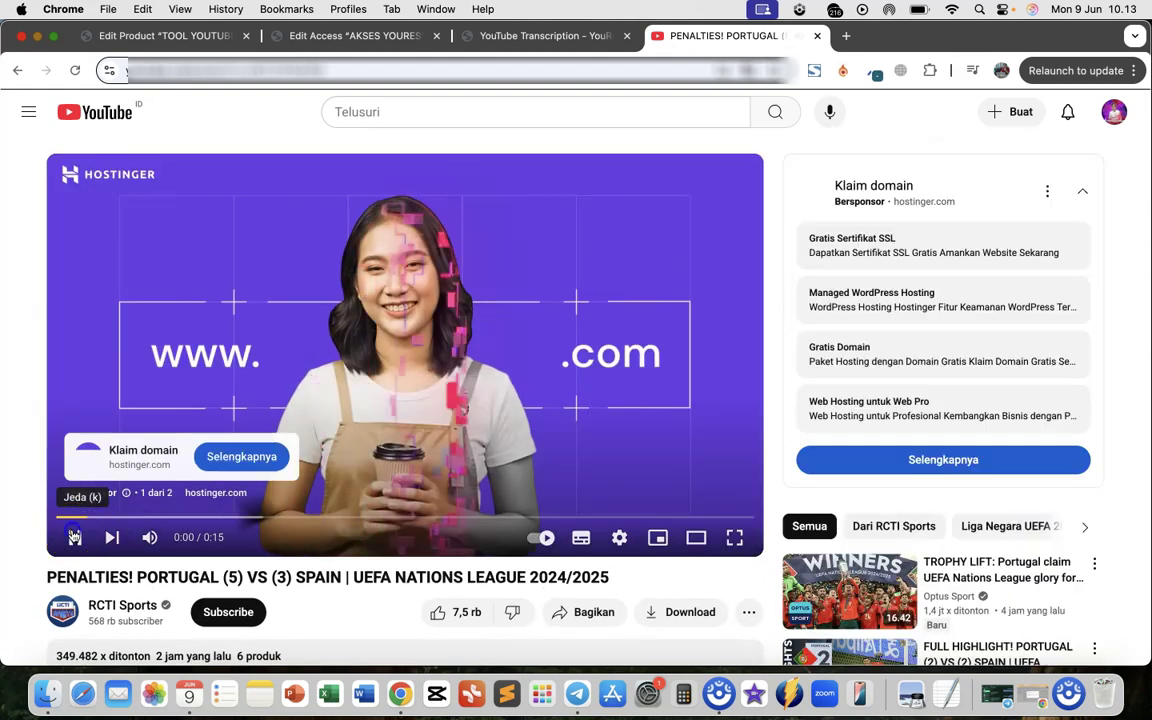
- Copy the share link of the Portugal vs Spain penalties video
scroll(424, 386, "down", 3)
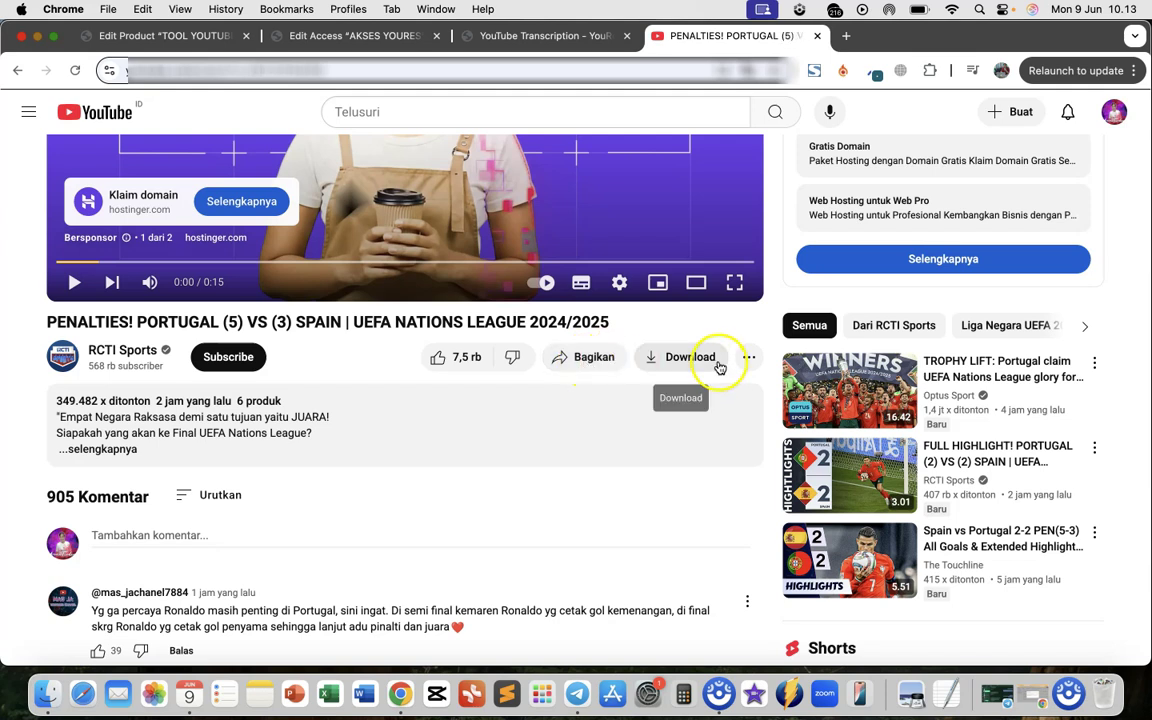
left_click(749, 357)
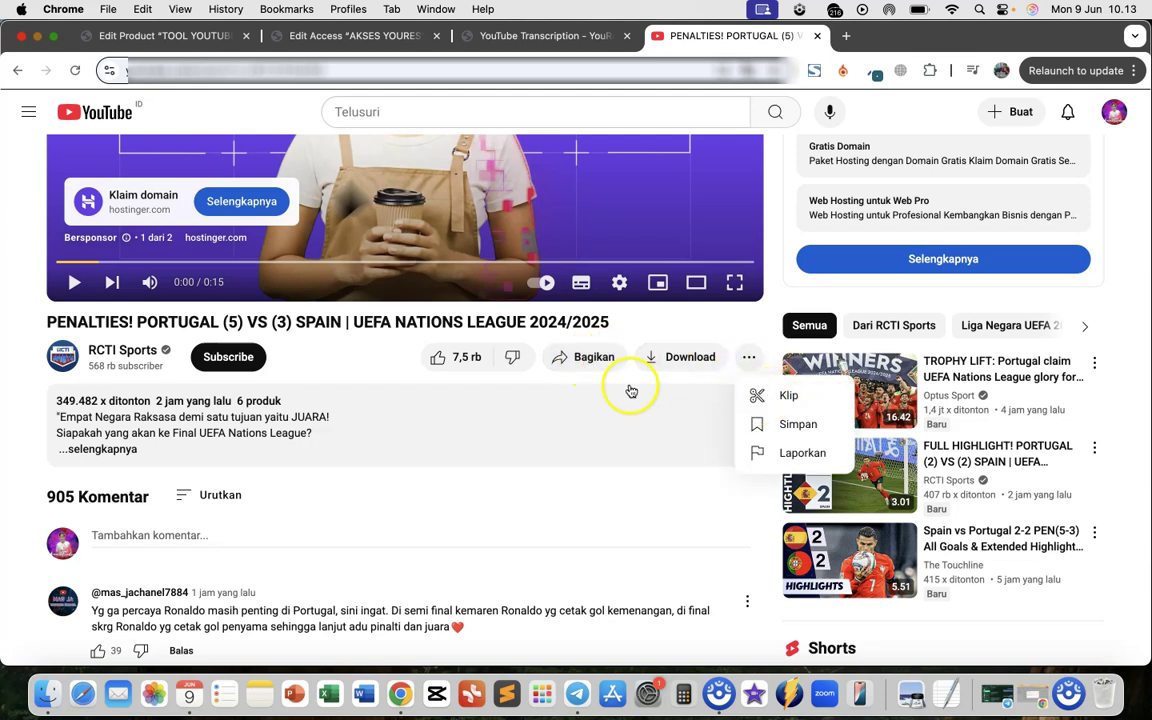
left_click(588, 357)
left_click(711, 460)
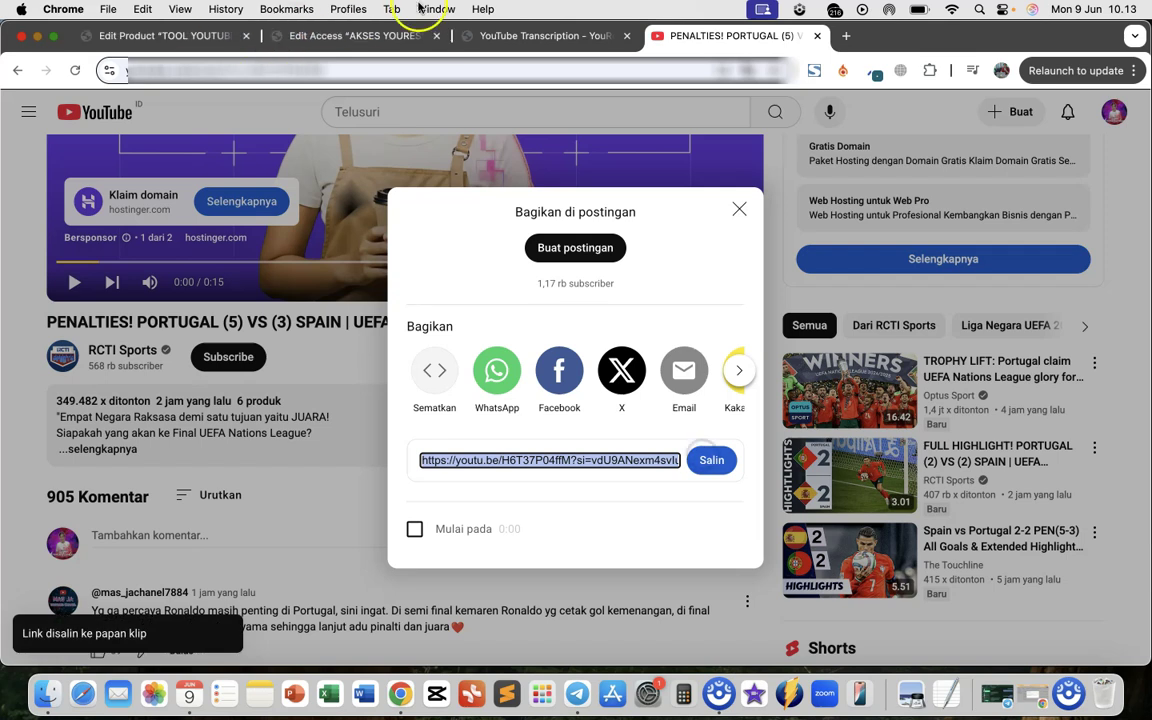
- Return to the YouTube Transcription Tool and enter the copied video link as the YouTube URL
left_click(290, 36)
left_click(154, 36)
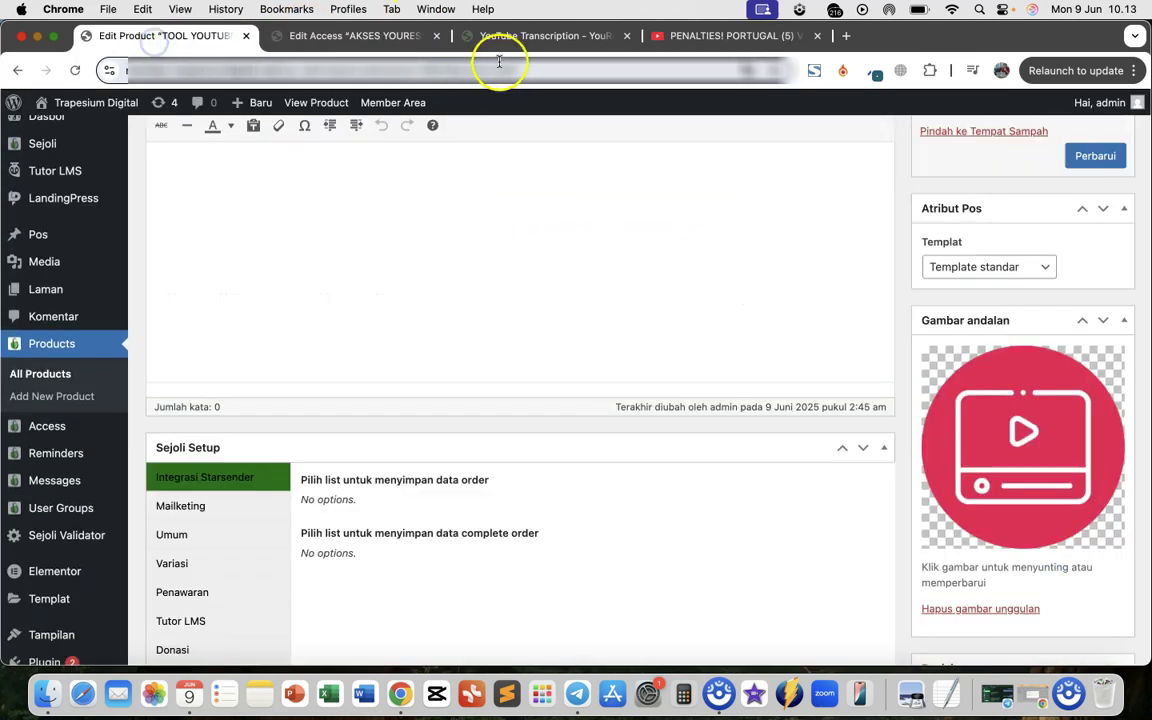
left_click(545, 36)
left_click(313, 271)
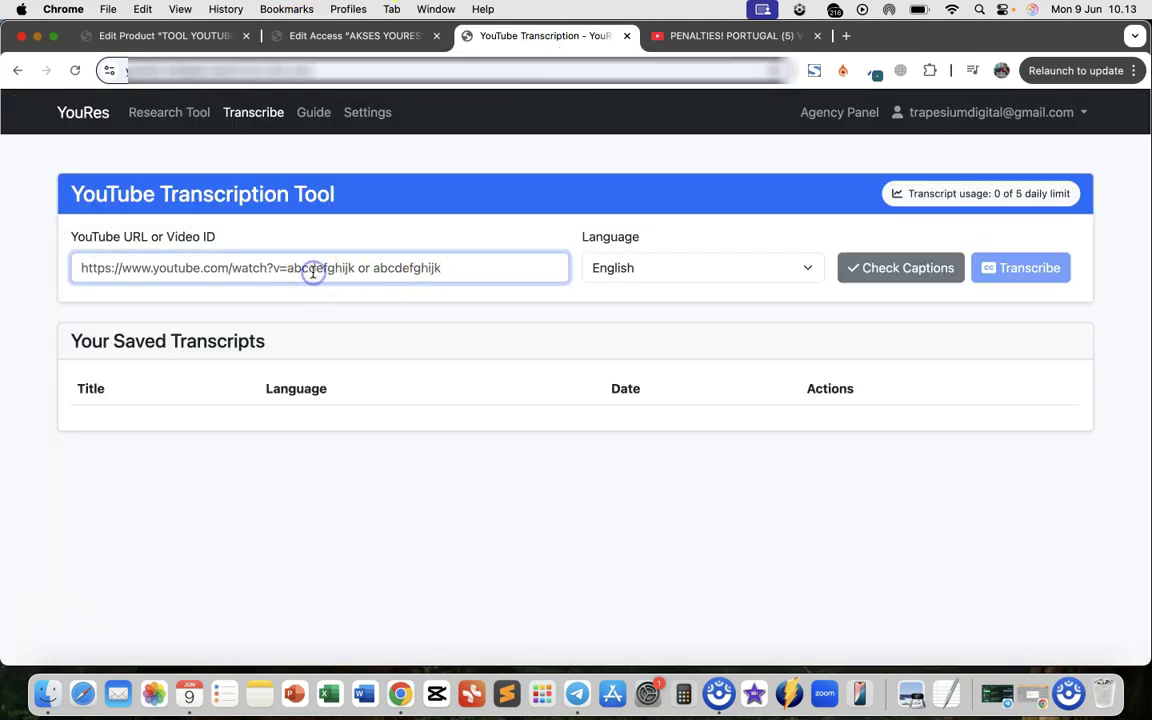
type("https://youtu.be/H6T37P04ffM?si=vdU9ANexm4svIukO")
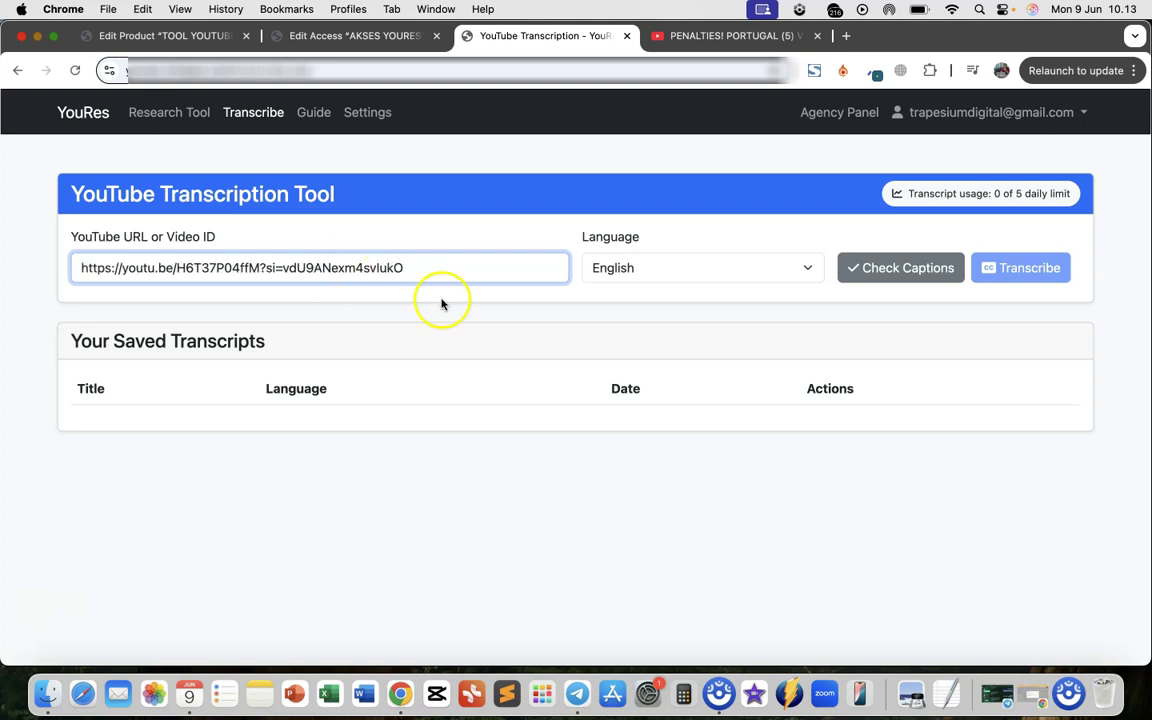
- Set the transcription language to Indonesian and check whether captions are available for the video
left_click(760, 267)
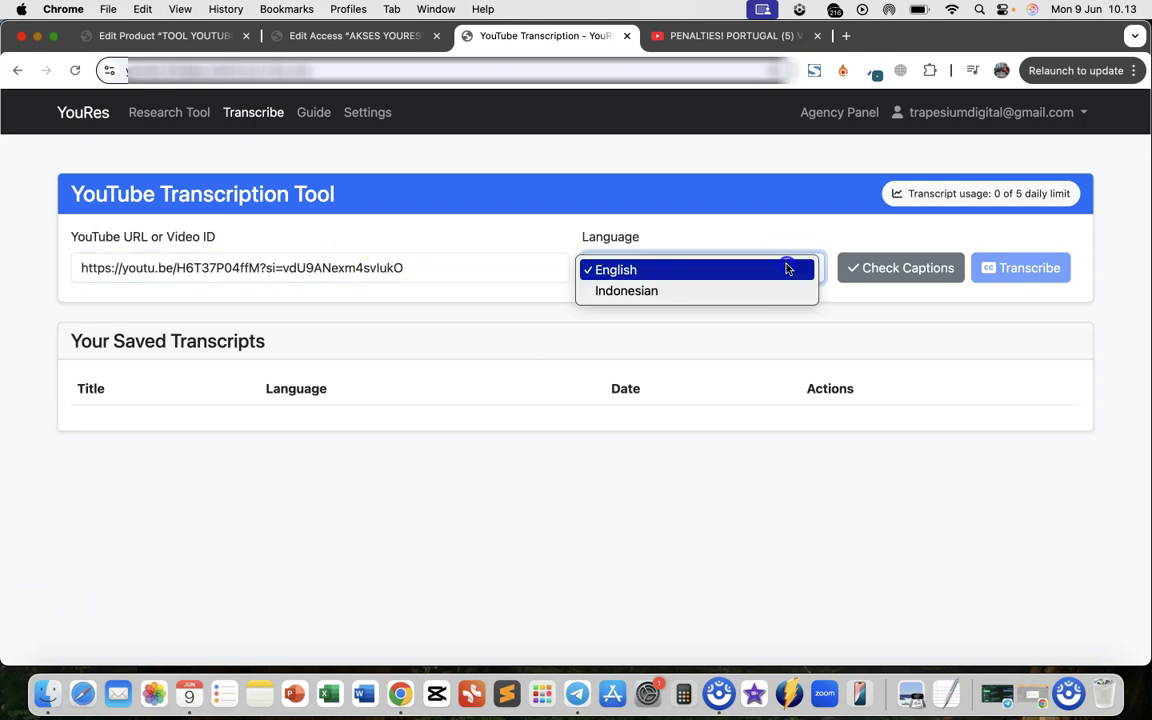
left_click(704, 288)
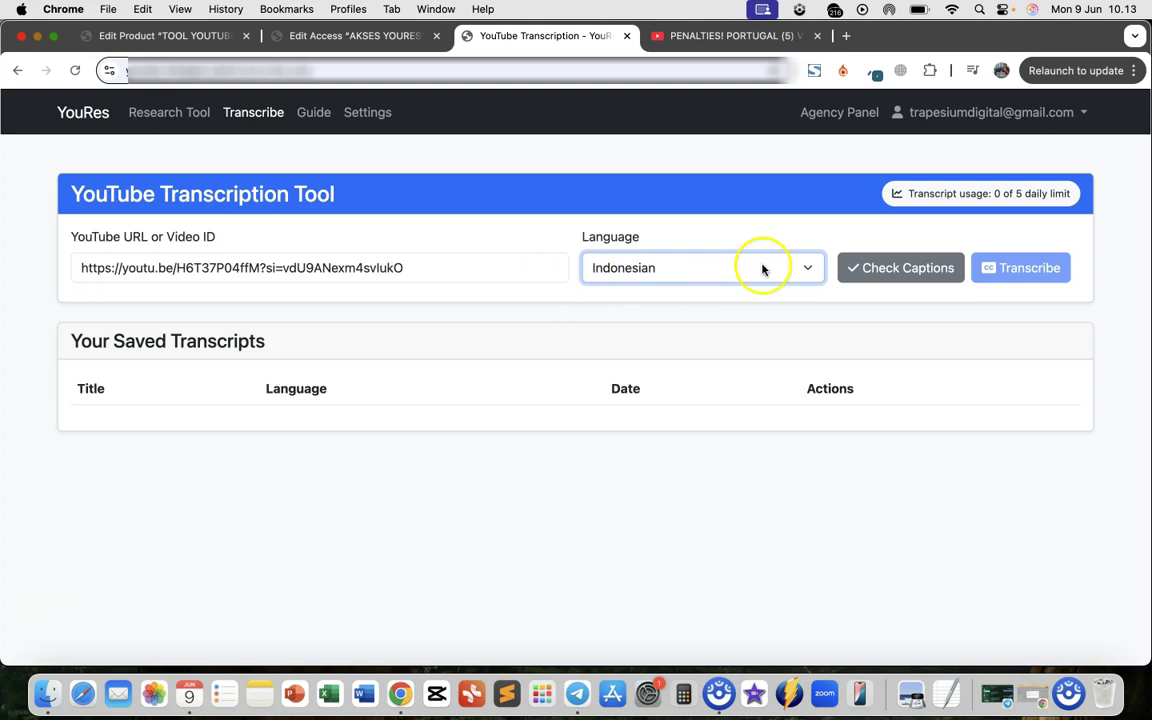
left_click(876, 272)
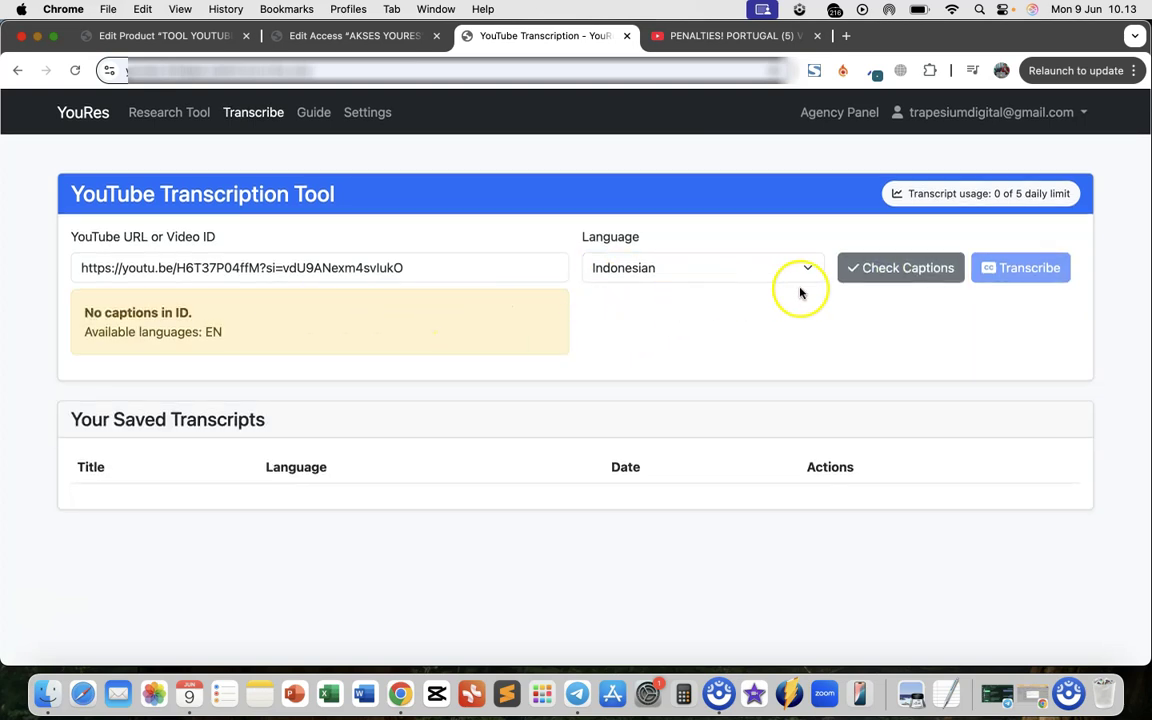
- Set the transcription language to English and transcribe the video
left_click(702, 272)
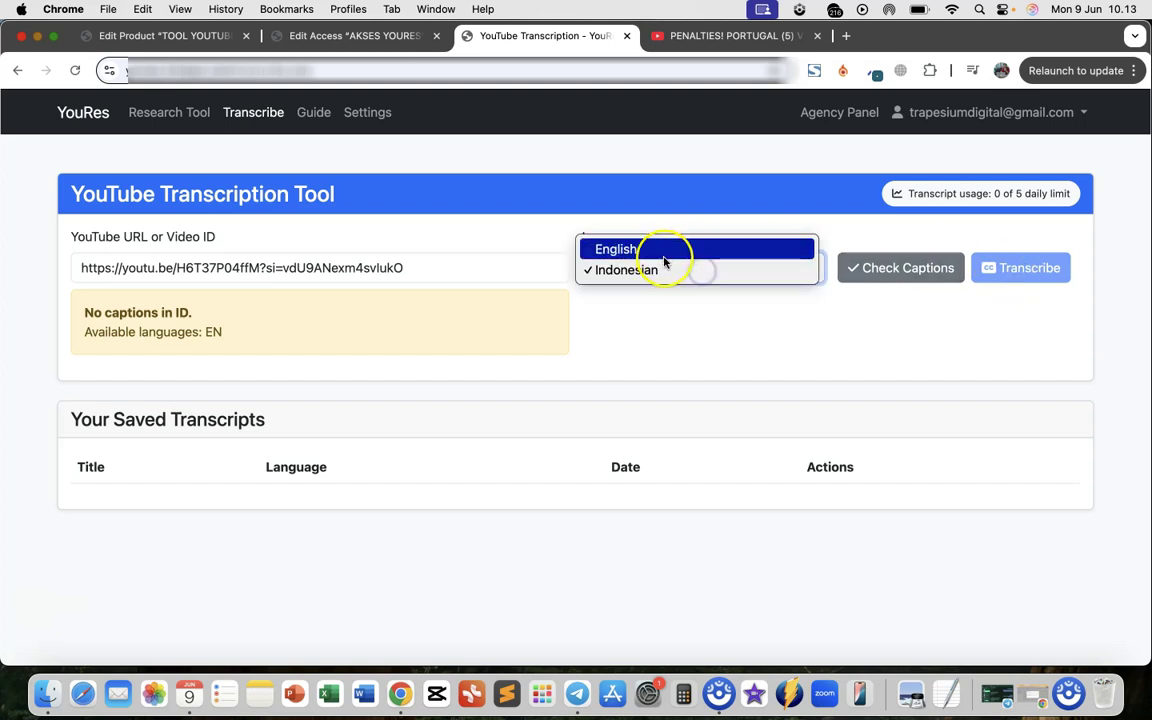
left_click(658, 250)
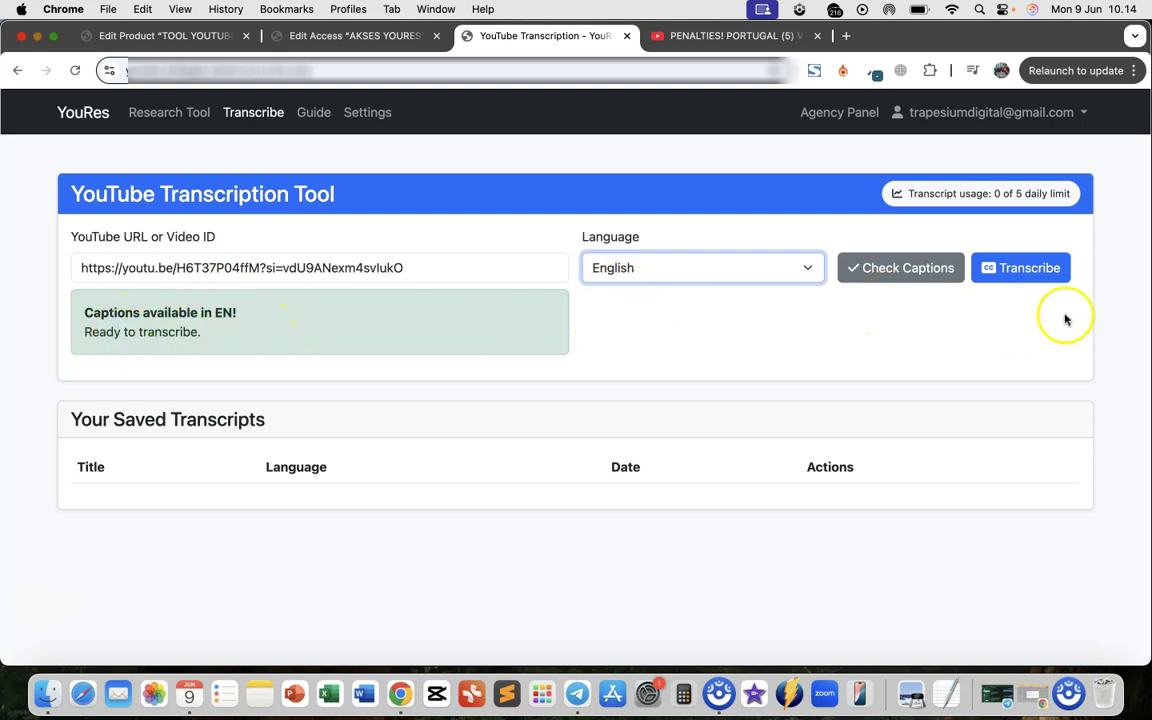
left_click(1018, 267)
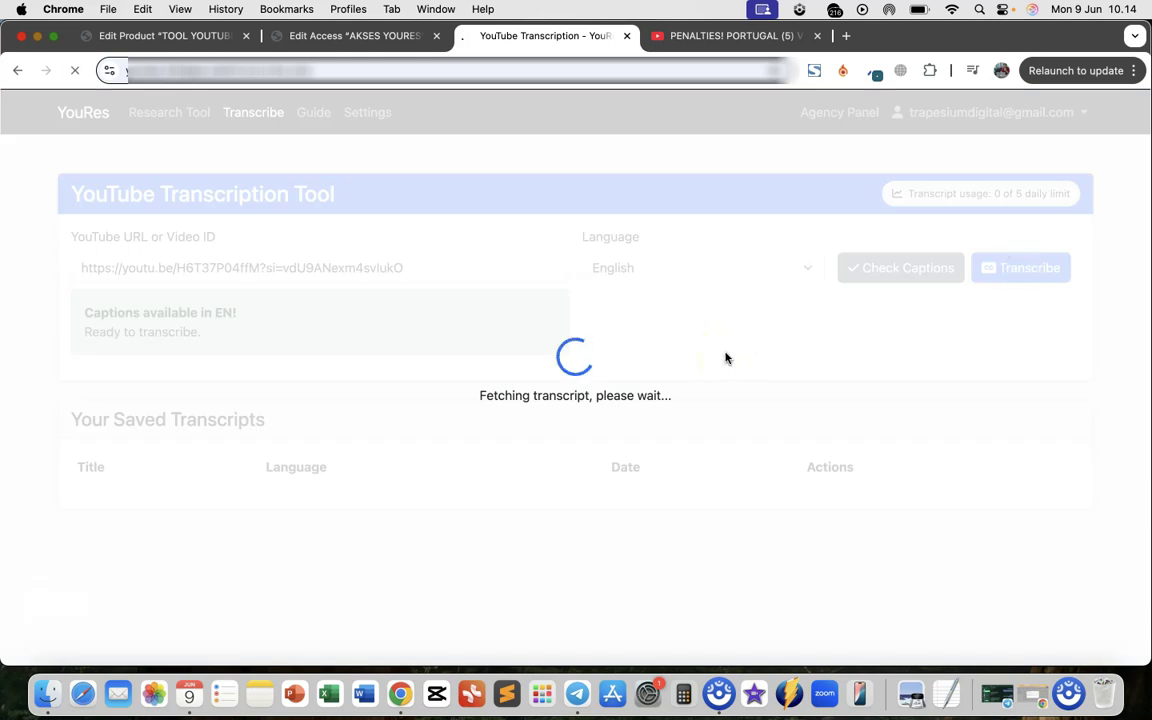
- Review the fetched transcript text and the list of saved transcripts
scroll(728, 360, "down", 3)
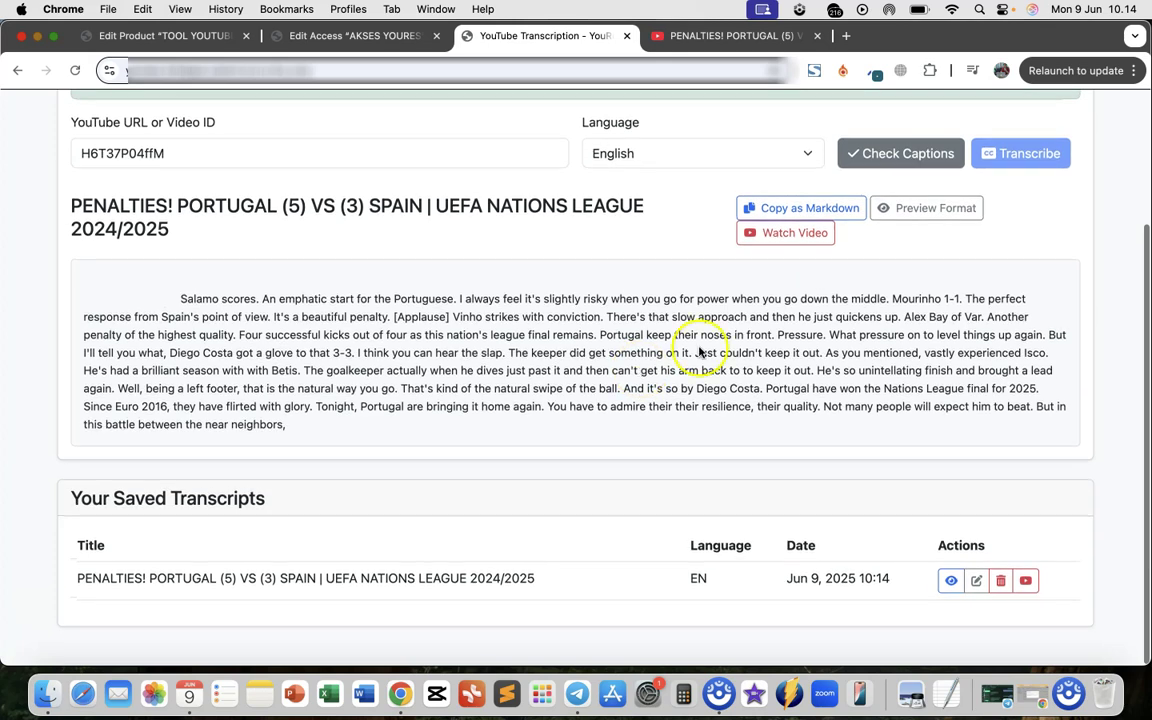
scroll(641, 398, "up", 3)
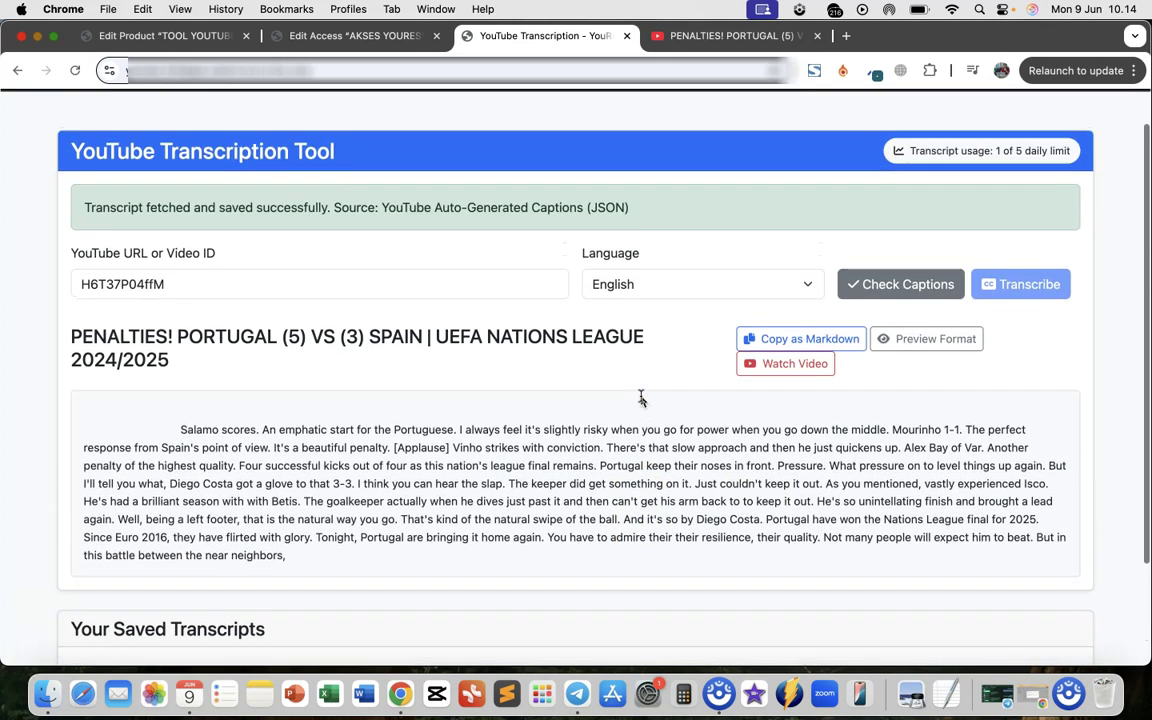
scroll(610, 443, "down", 3)
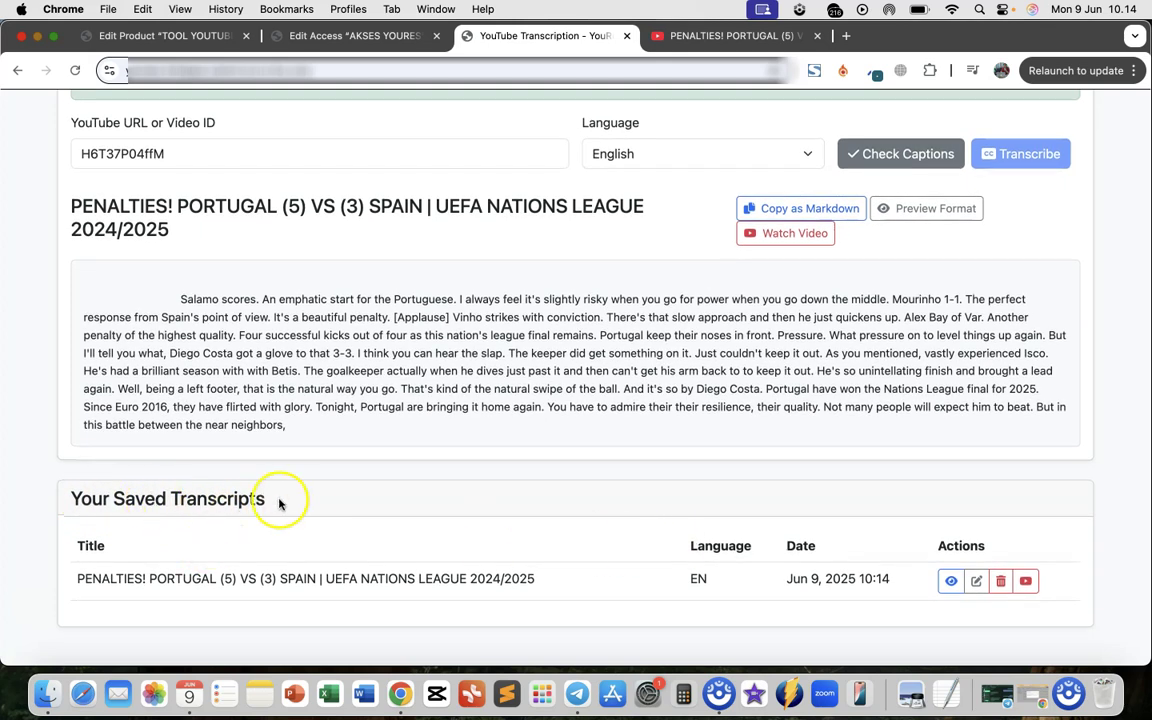
scroll(285, 514, "down", 1)
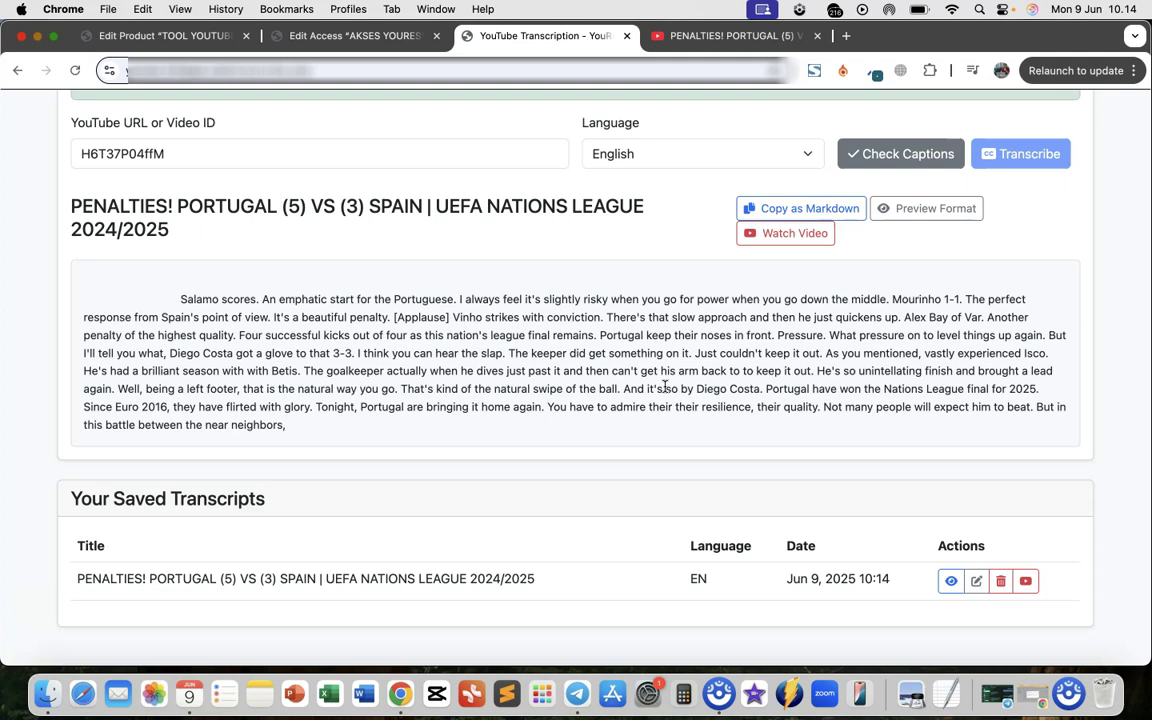
- Open the saved Portugal vs Spain transcript for editing and examine its content in the editor
left_click(979, 588)
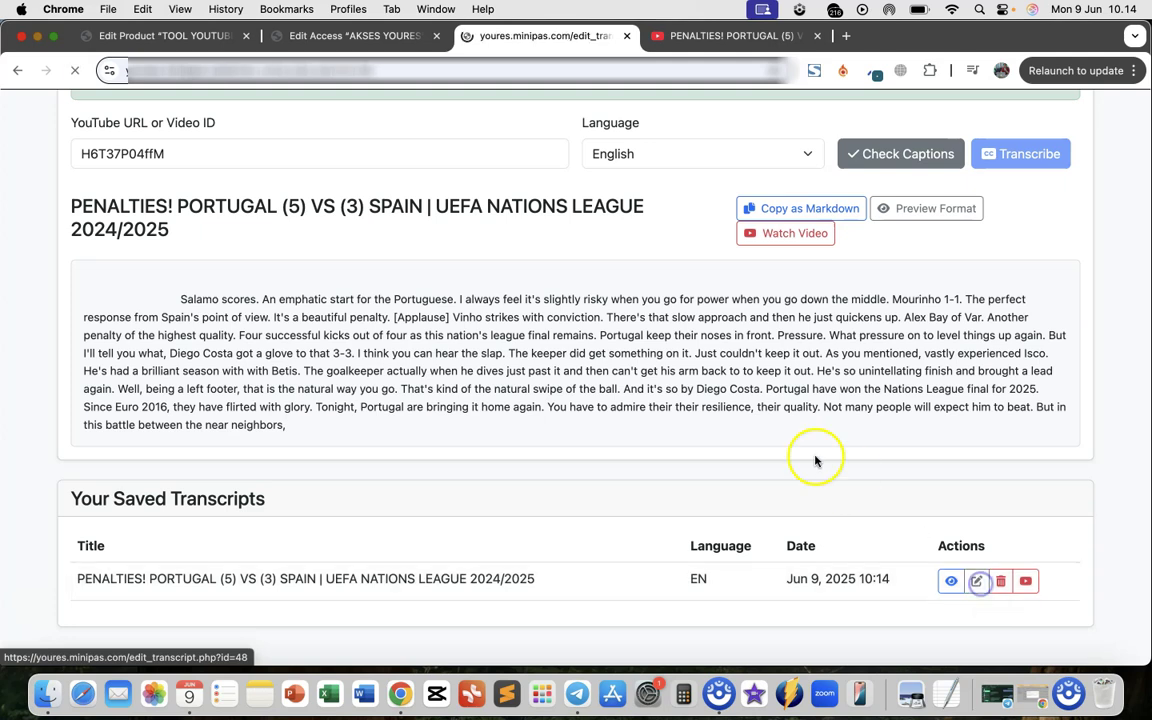
scroll(800, 458, "down", 3)
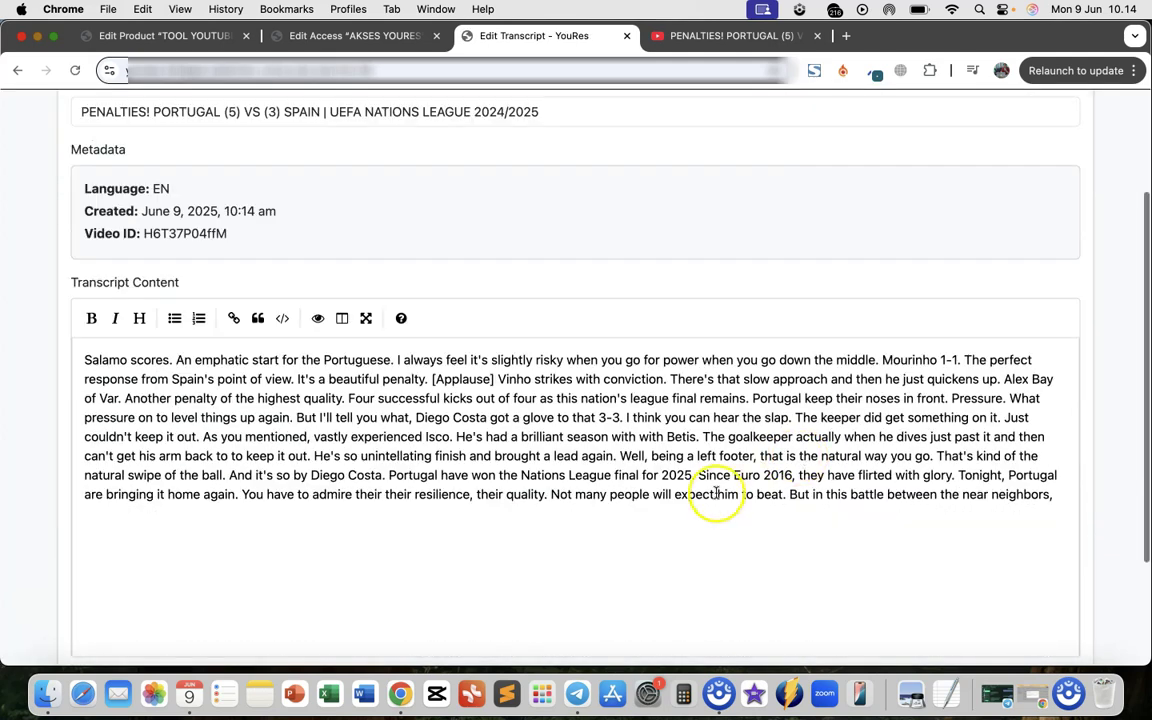
key("super+a")
left_click(674, 442)
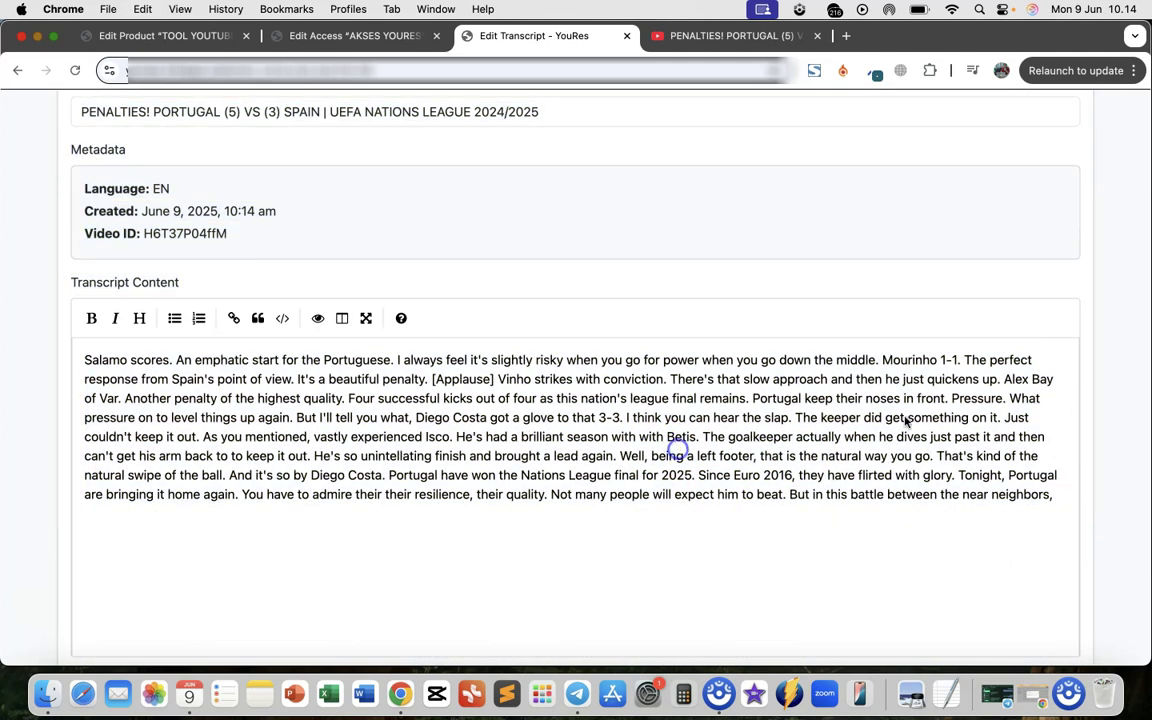
- Copy the full Portugal vs Spain transcript text, paste it into a new ChatGPT prompt and check the pasted text
left_click_drag(1059, 472, 111, 336)
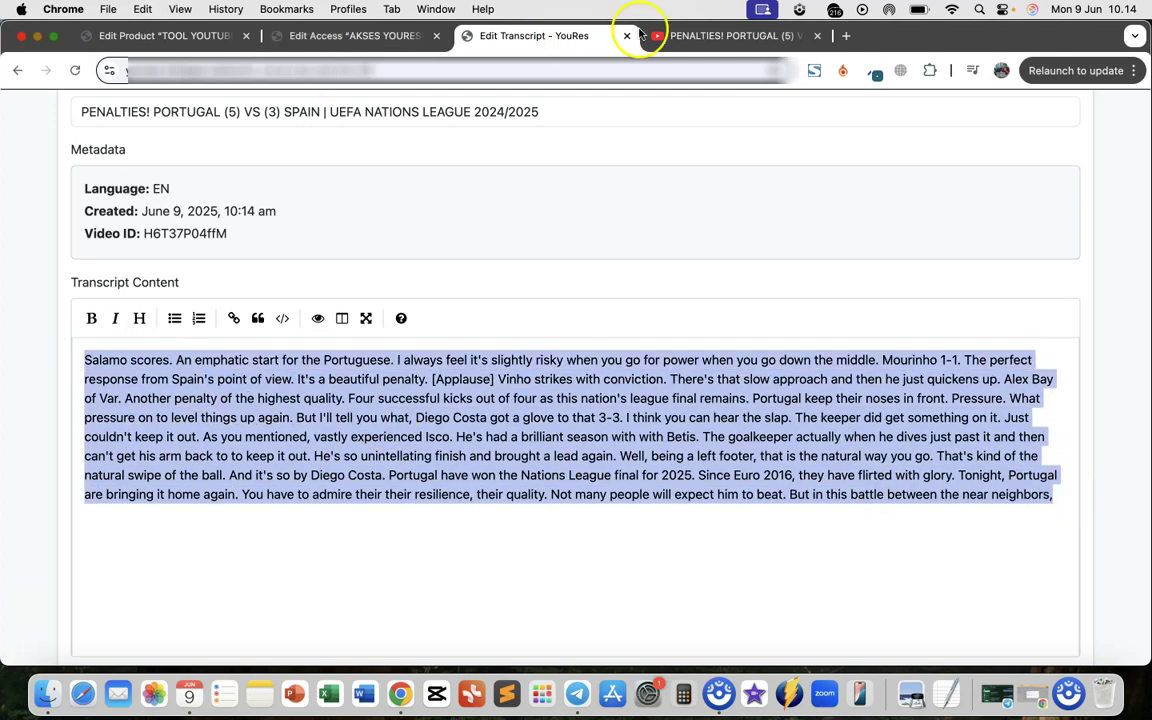
left_click(845, 35)
type("chat")
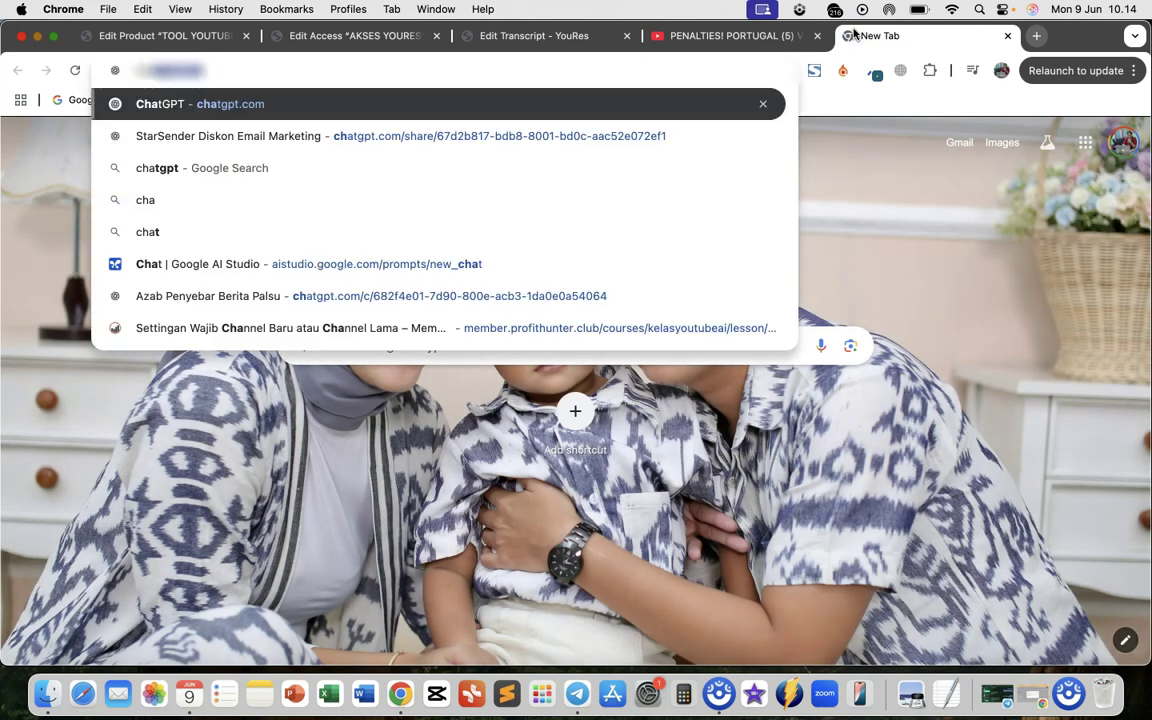
key("Return")
left_click(473, 362)
key("super+v")
scroll(607, 352, "up", 2)
scroll(607, 352, "down", 2)
scroll(608, 350, "up", 5)
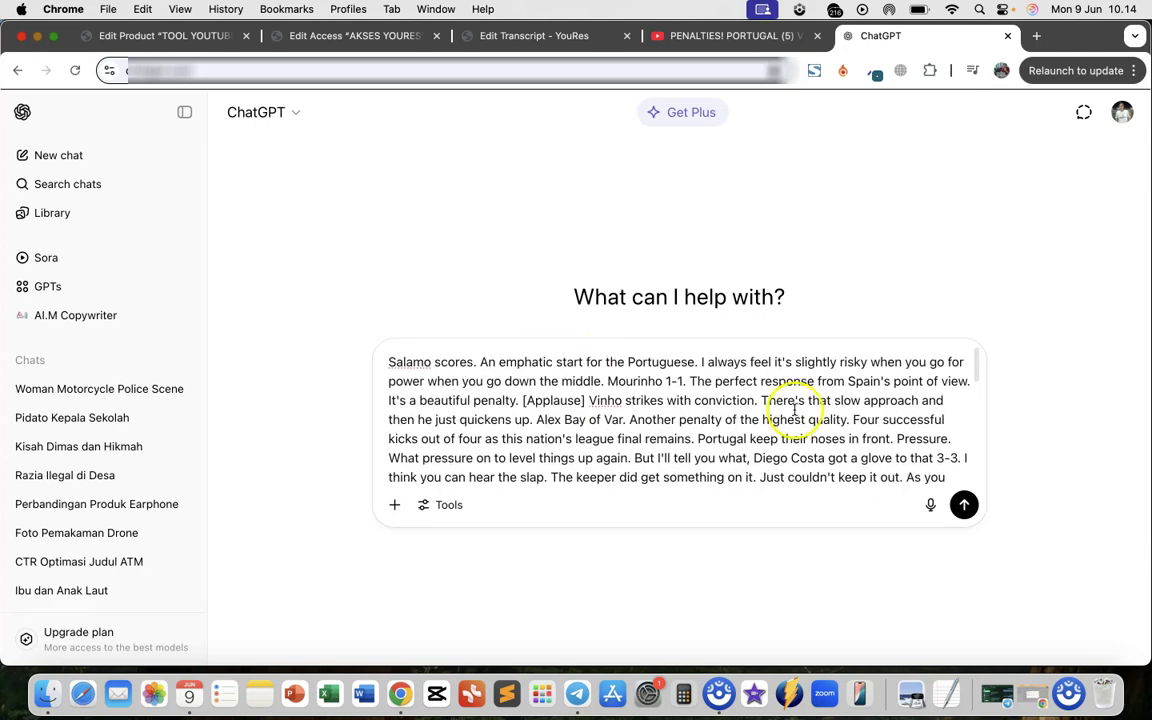
scroll(800, 405, "down", 5)
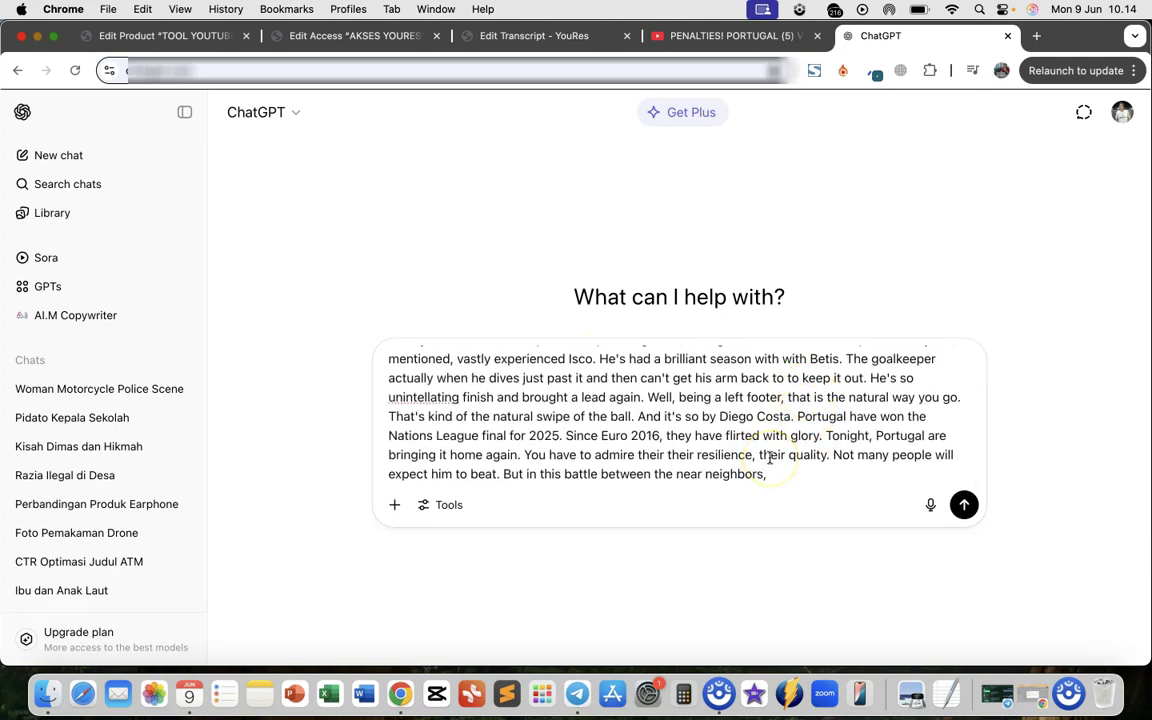
scroll(770, 457, "up", 5)
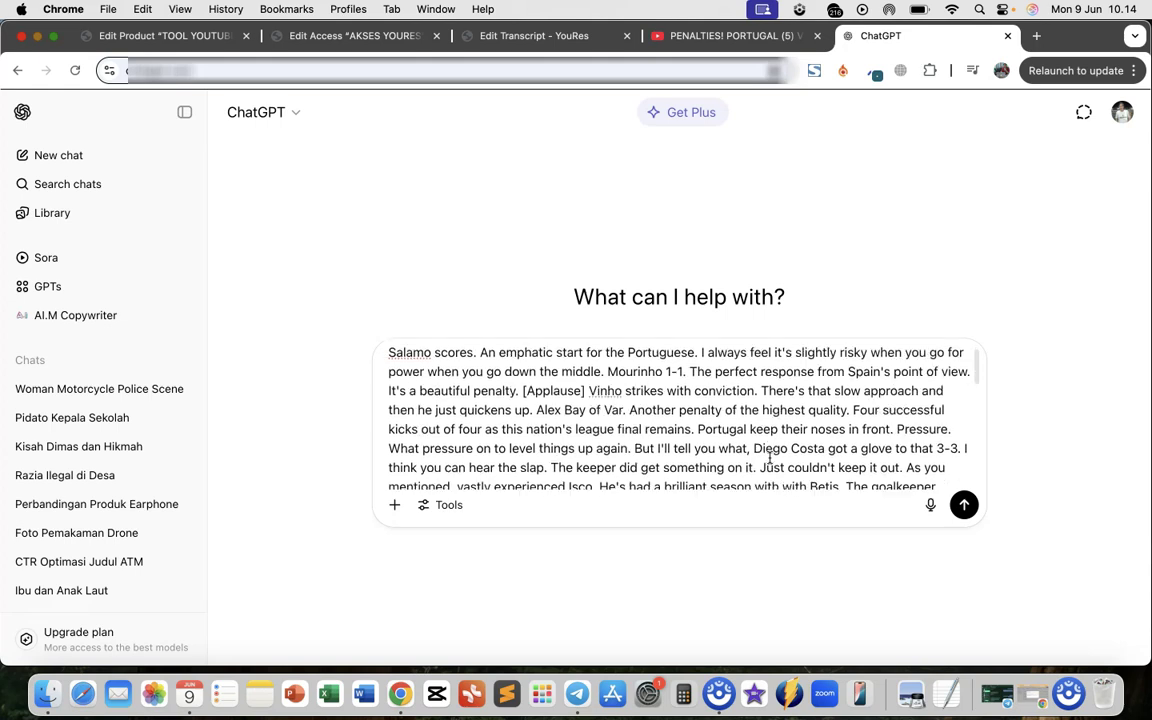
scroll(770, 457, "down", 5)
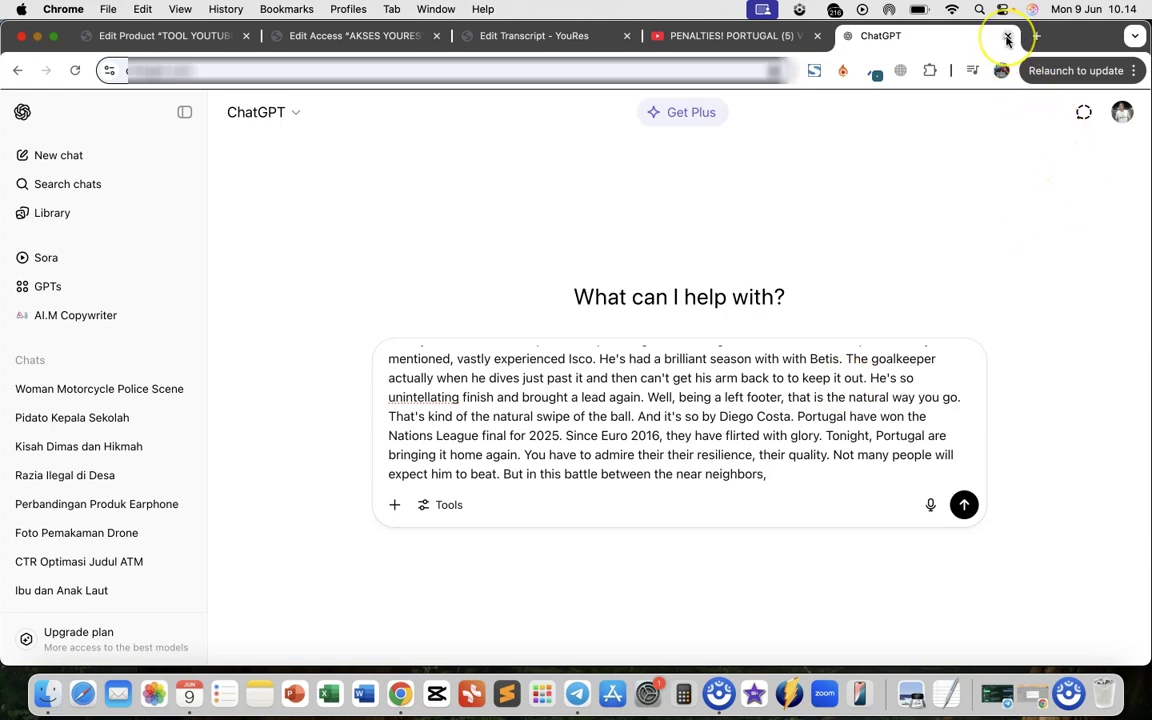
- Return to YouRes, open the user guide and look through the Getting Started with YouRes page
left_click(151, 37)
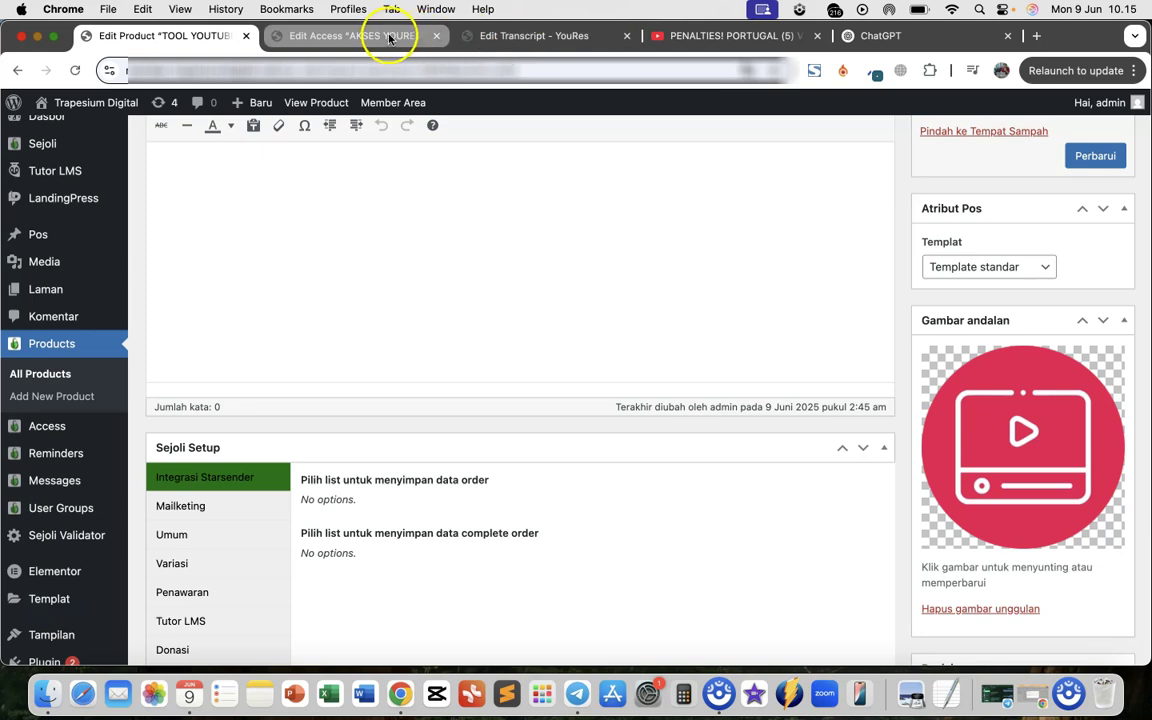
left_click(514, 35)
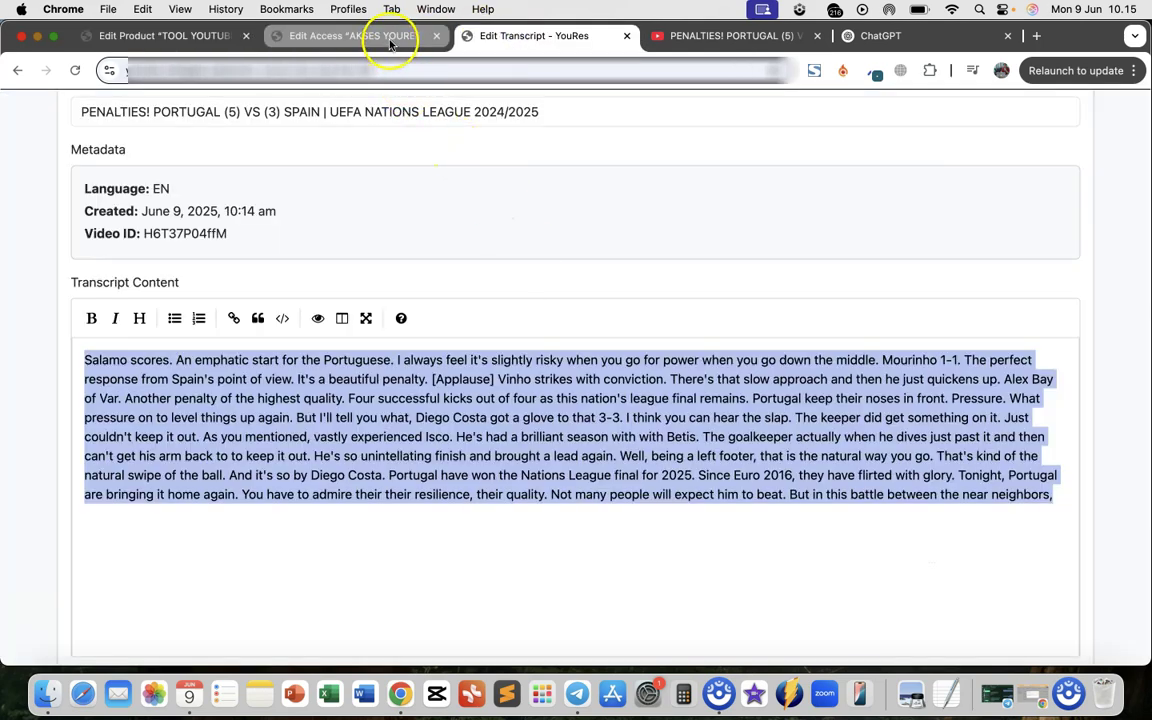
scroll(548, 232, "up", 3)
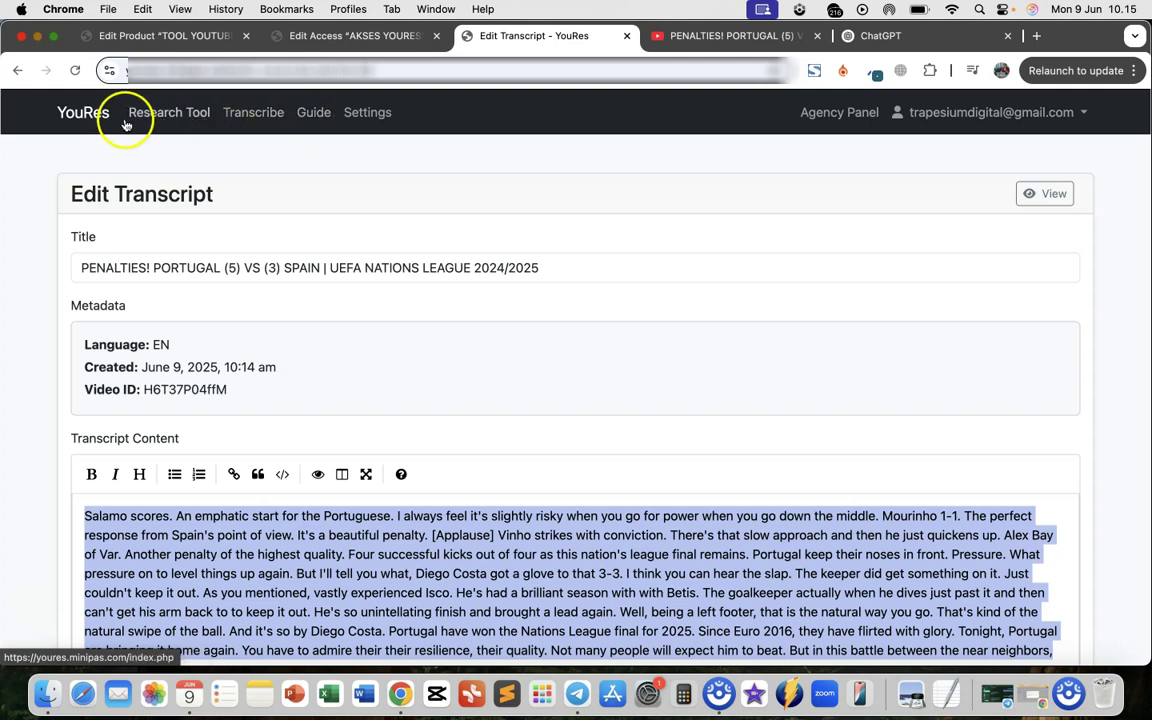
left_click(311, 118)
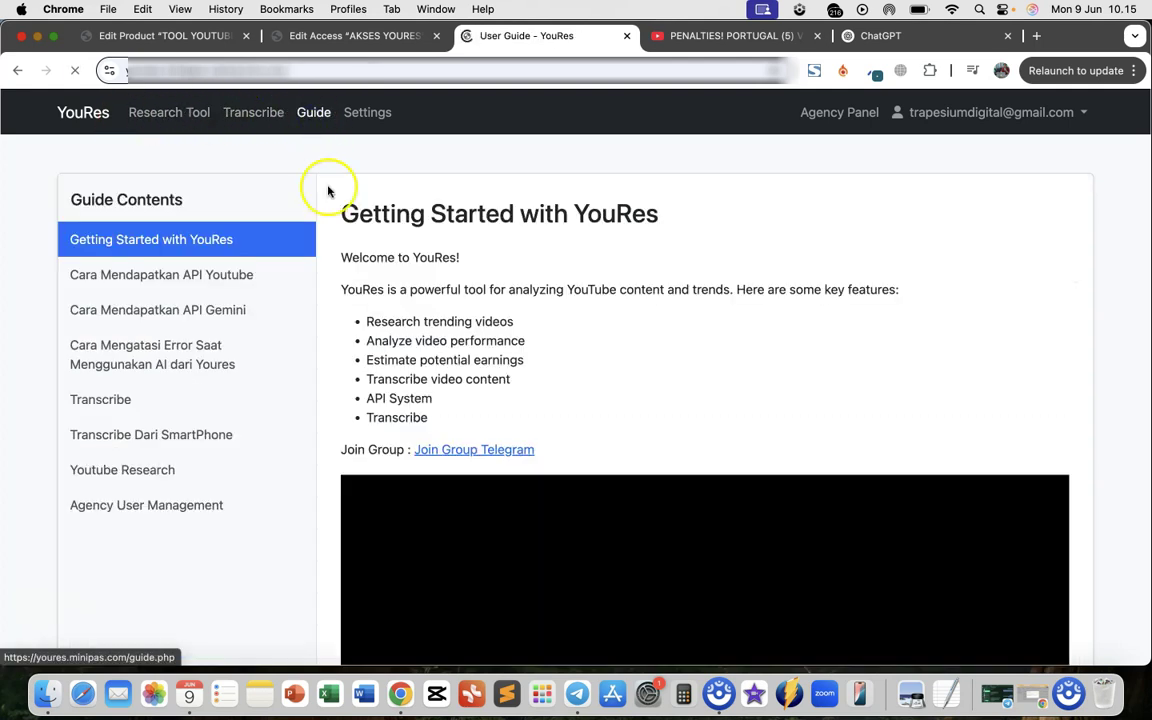
scroll(373, 337, "down", 5)
scroll(373, 340, "up", 5)
scroll(373, 343, "down", 1)
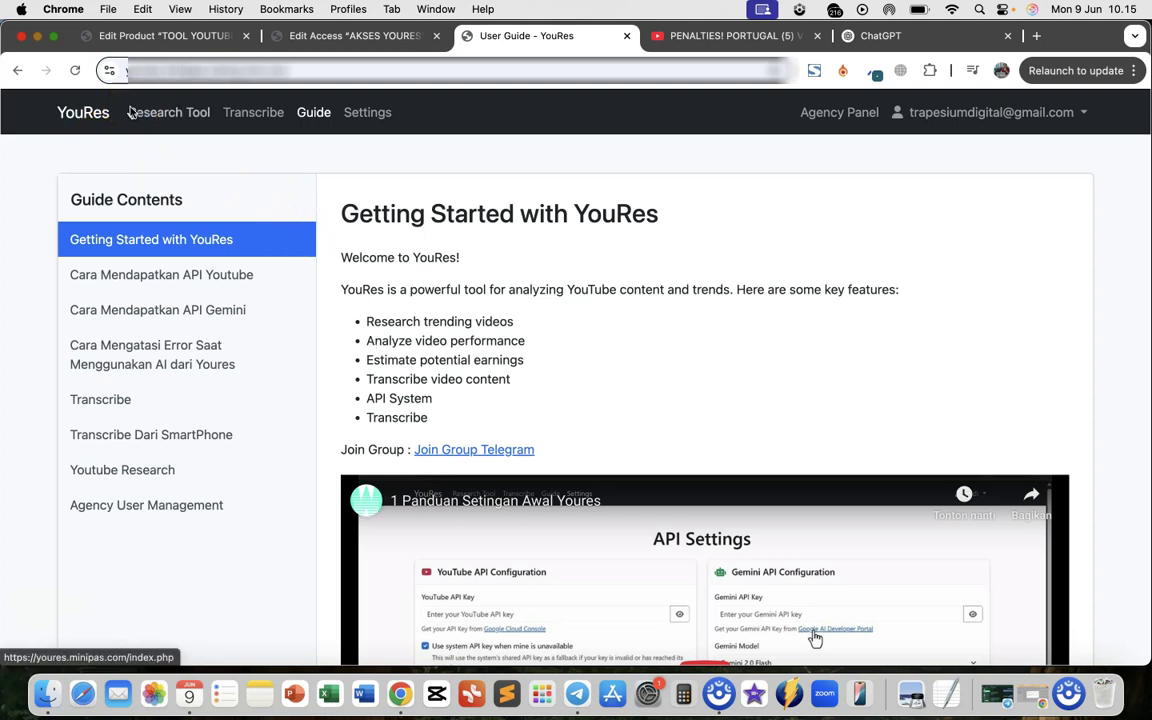
scroll(310, 300, "down", 5)
scroll(323, 328, "up", 6)
scroll(323, 328, "down", 4)
scroll(323, 328, "up", 3)
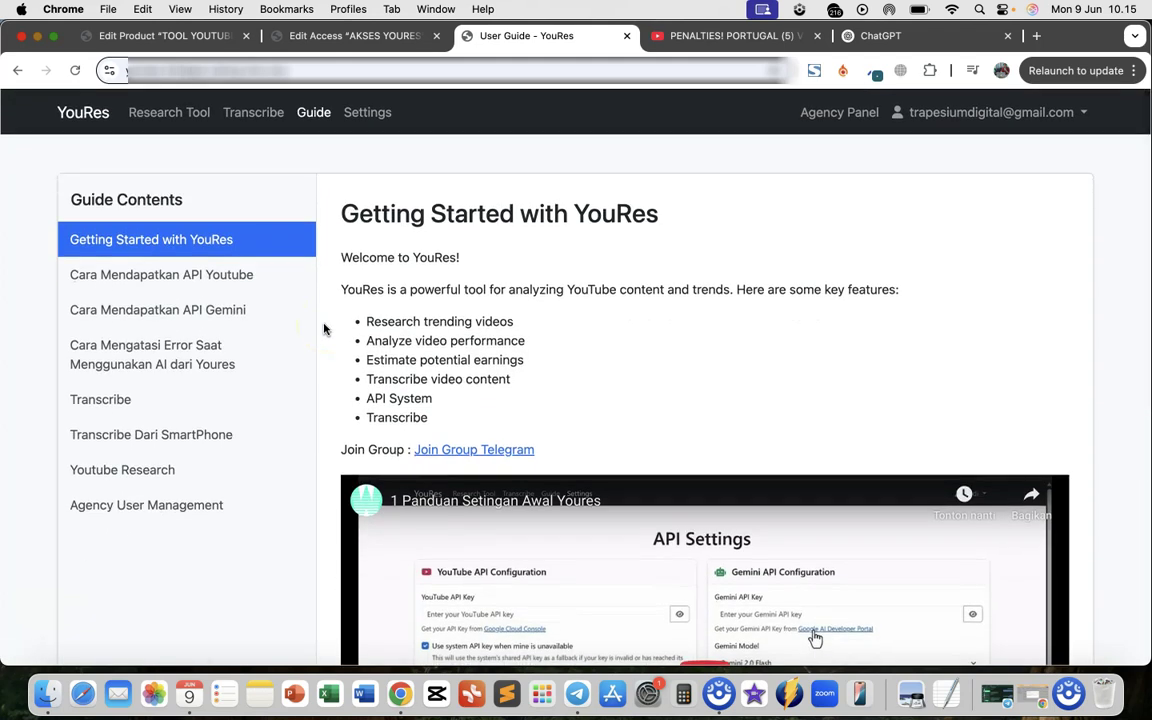
- Examine the YouTube and Gemini API configuration in the YouRes settings, and return to the user guide
left_click(371, 114)
scroll(641, 437, "up", 2)
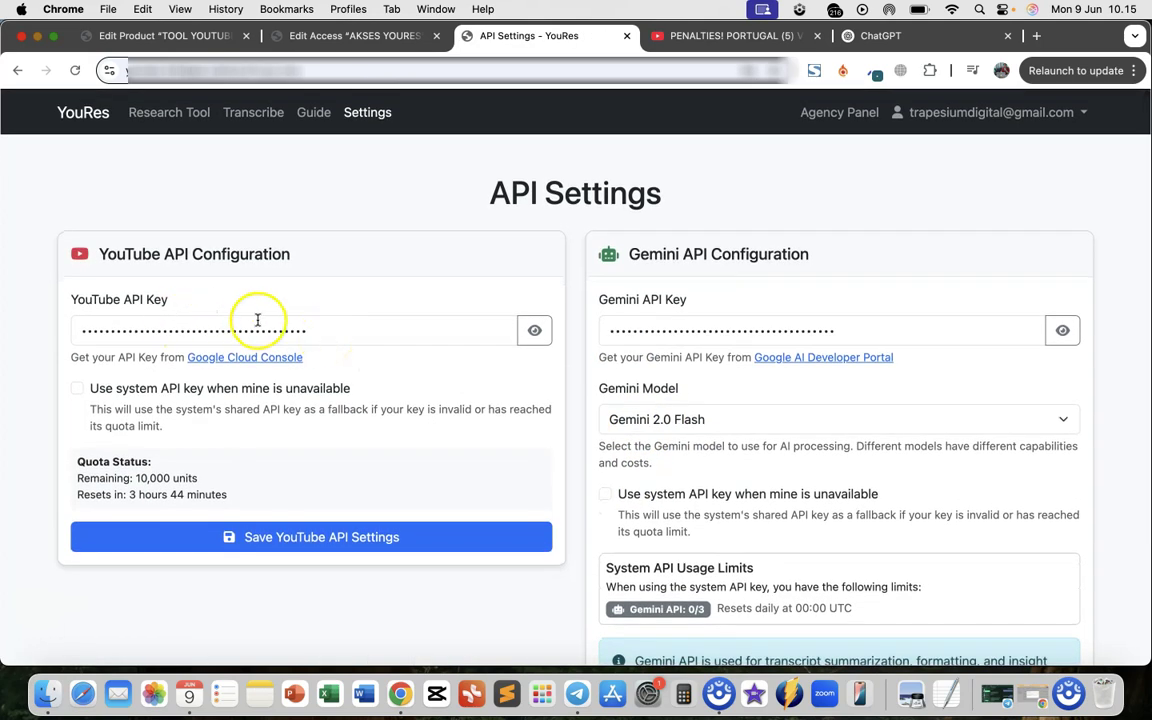
scroll(634, 389, "up", 2)
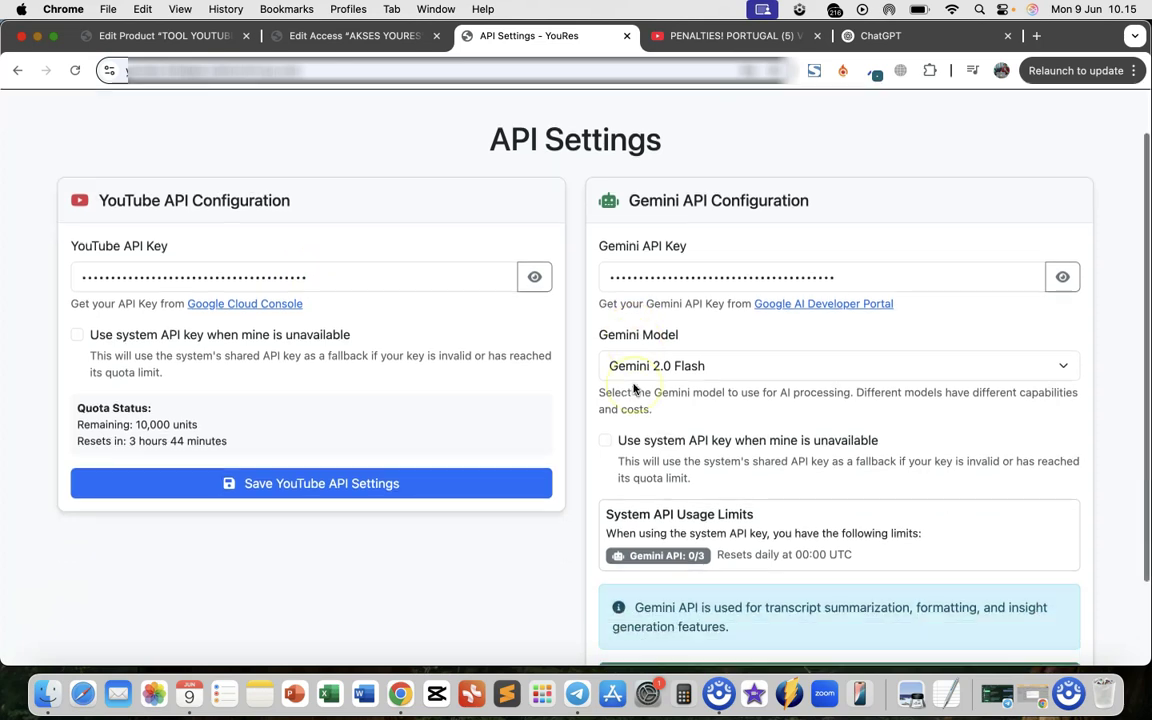
scroll(634, 389, "down", 3)
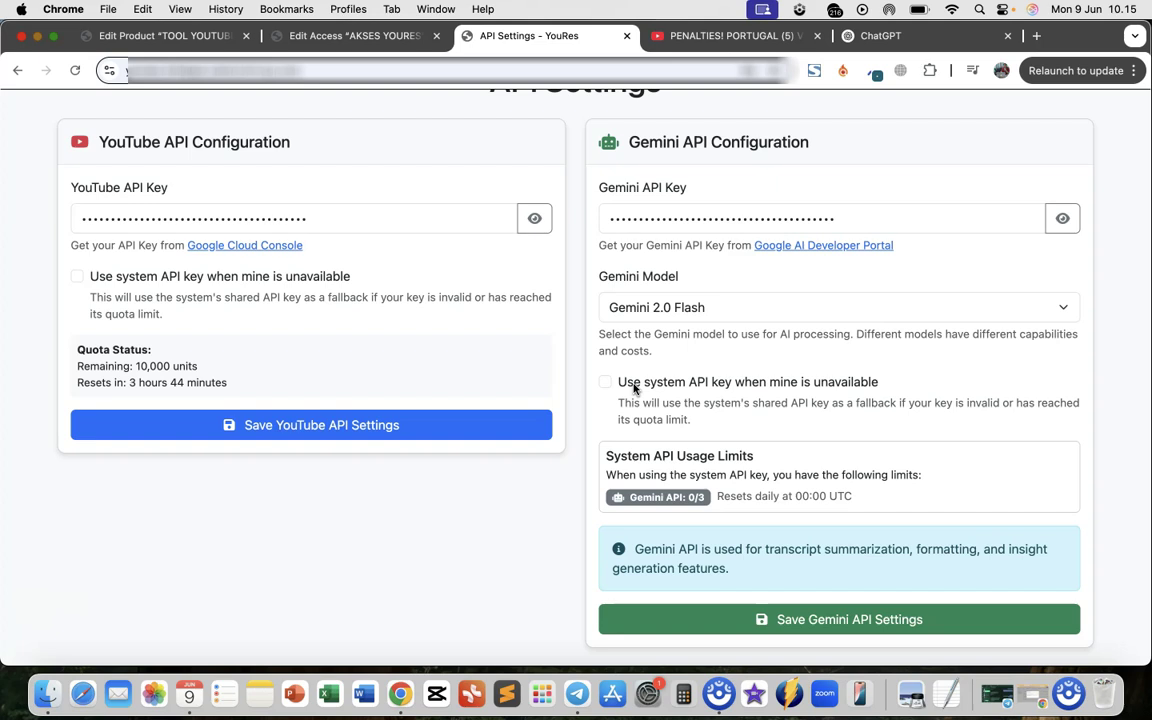
scroll(634, 389, "up", 3)
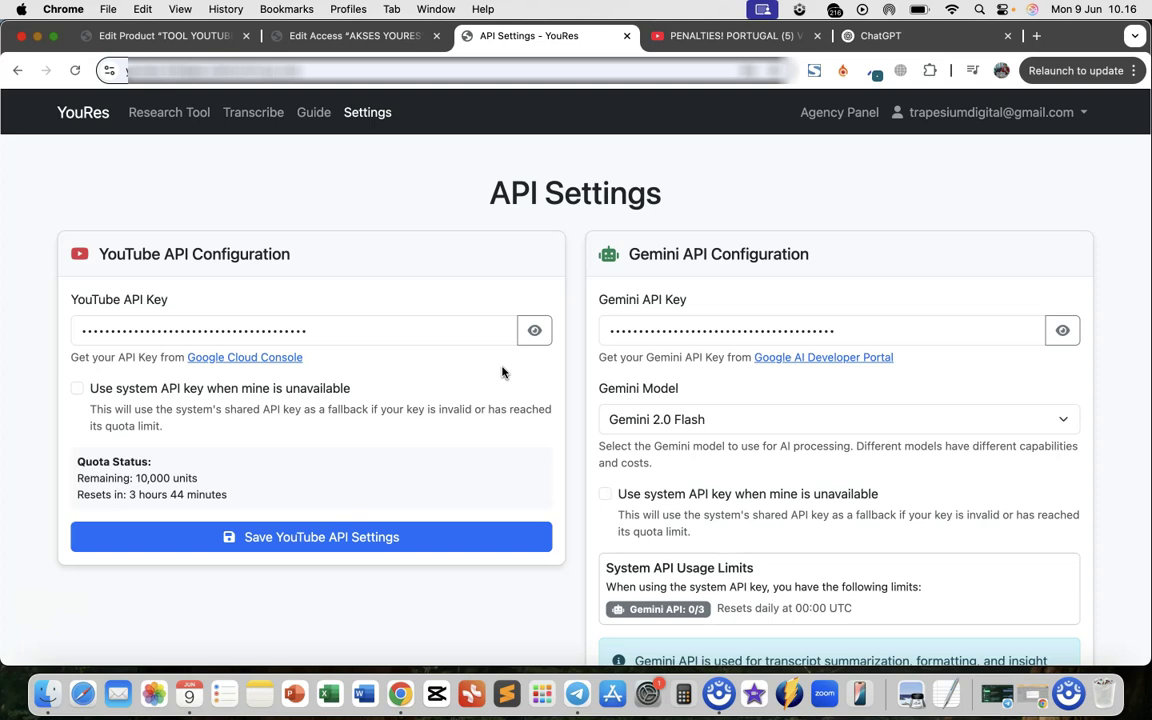
scroll(592, 372, "up", 2)
scroll(672, 408, "down", 2)
scroll(675, 370, "up", 3)
left_click(312, 114)
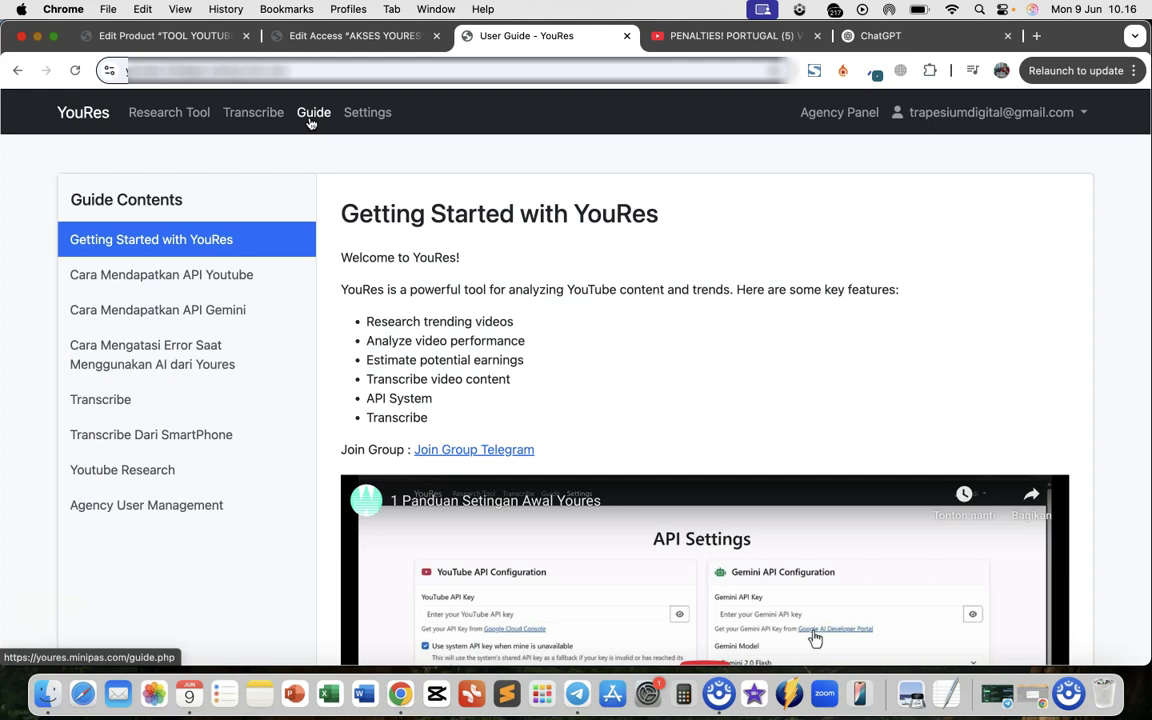
- Switch to the WordPress product page for TOOL YOUTUBE RISET - YOURES and examine its general (Umum) sales and product type settings
left_click(168, 35)
scroll(378, 290, "down", 5)
scroll(300, 330, "up", 2)
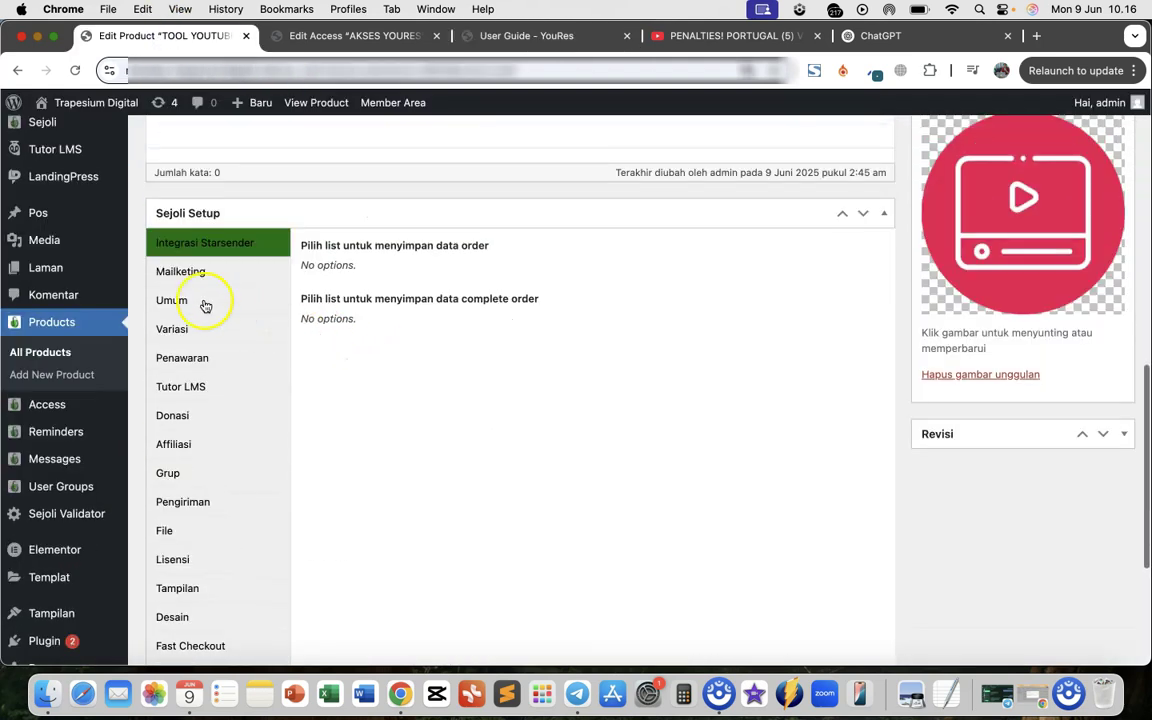
left_click(187, 299)
scroll(424, 270, "down", 5)
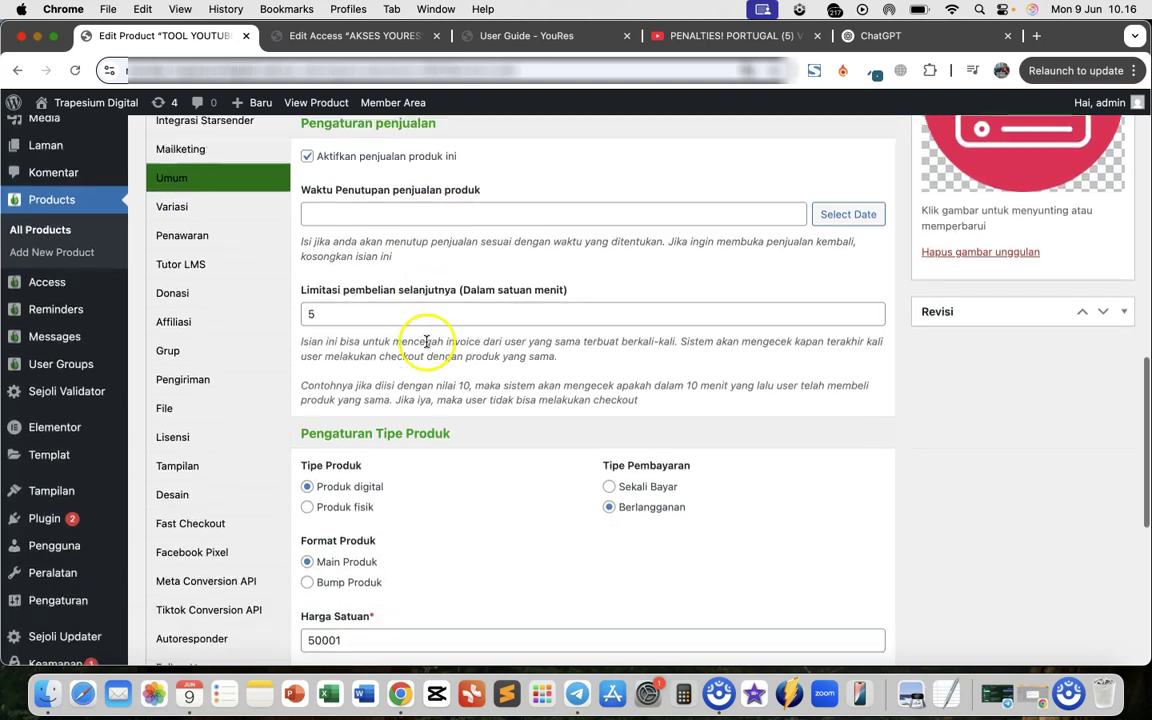
scroll(420, 380, "up", 10)
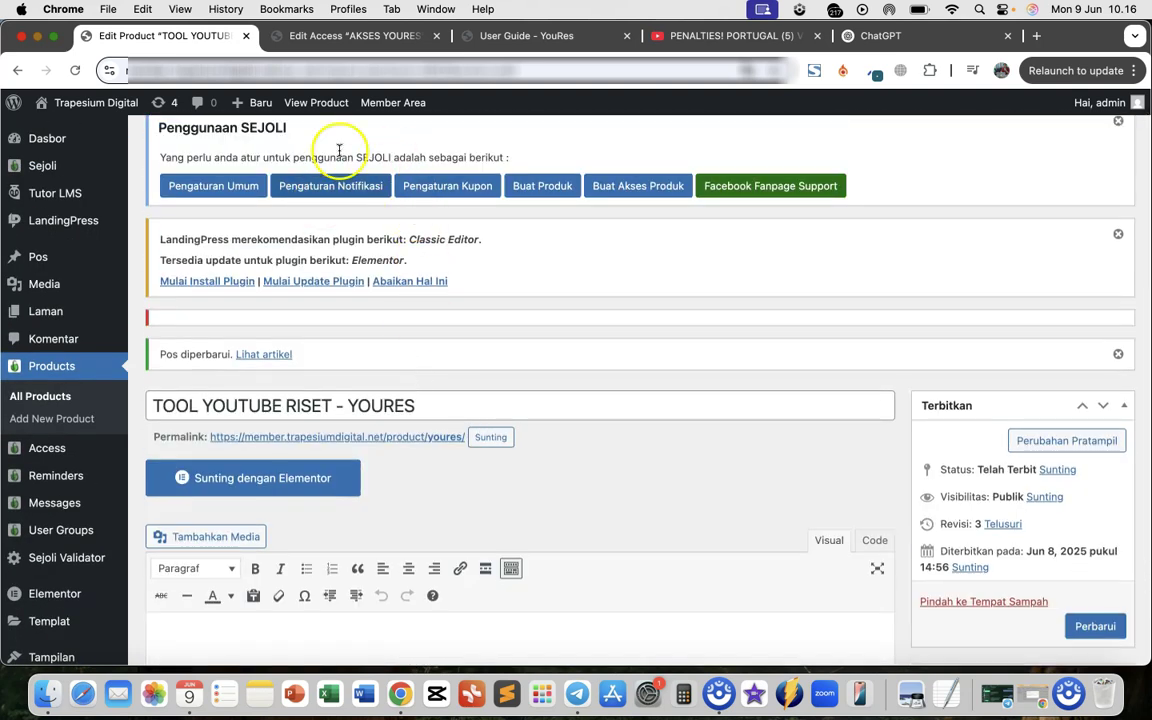
- Examine the AKSES YOURES access page, including its login instructions, support group link and bonus YouTube branding template link
left_click(305, 38)
scroll(365, 282, "down", 1)
scroll(365, 282, "down", 15)
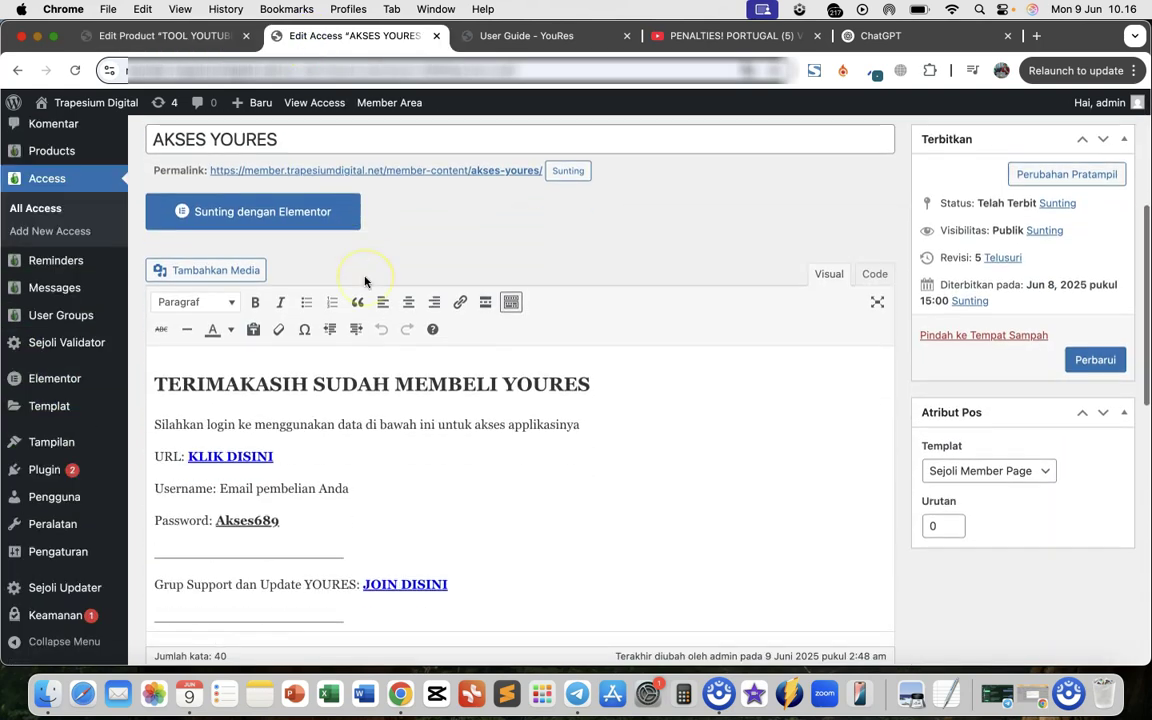
scroll(391, 327, "up", 4)
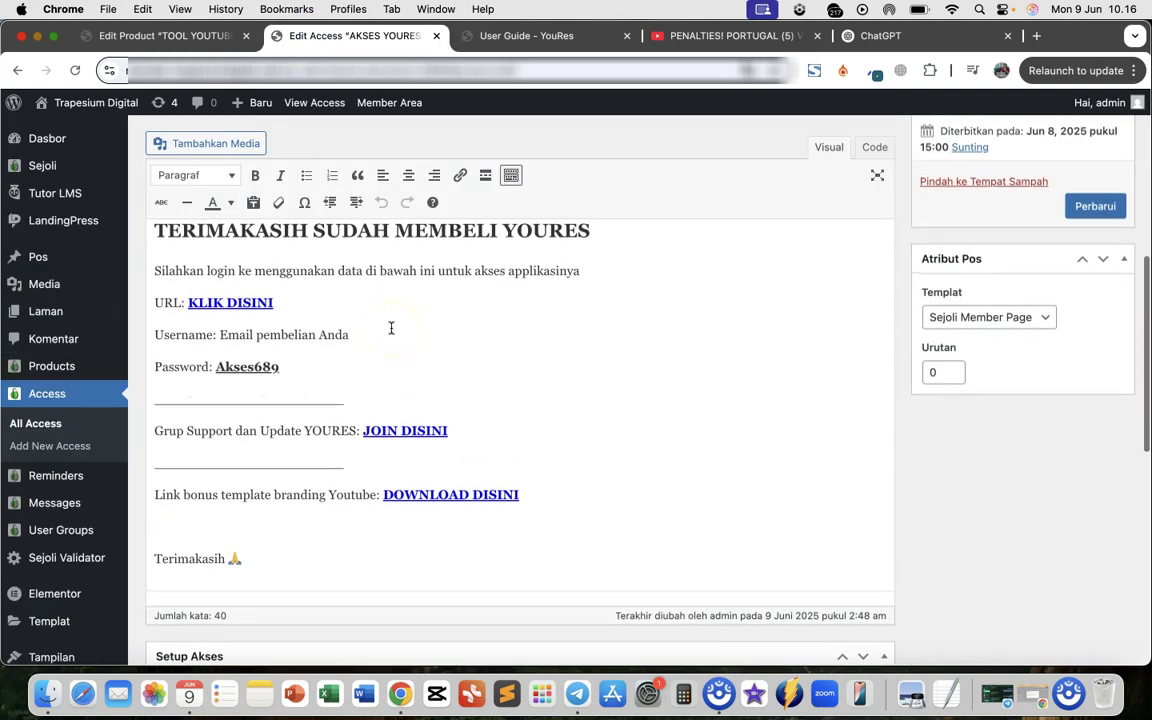
scroll(391, 327, "up", 1)
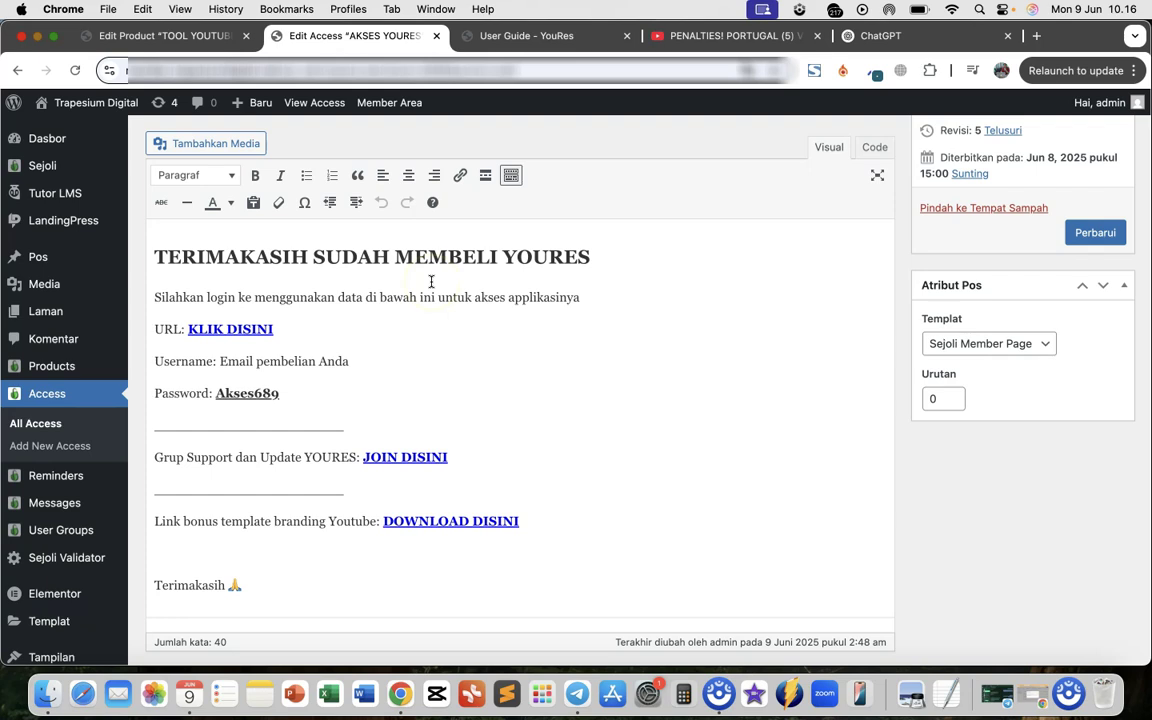
scroll(431, 282, "down", 2)
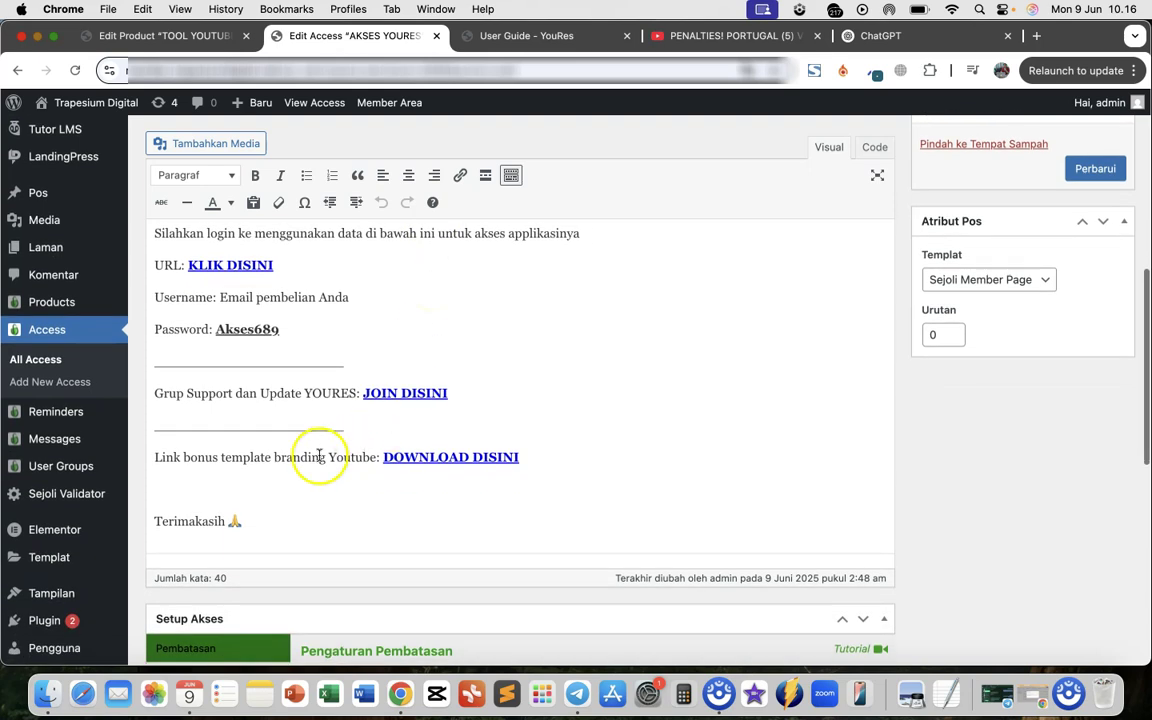
scroll(300, 469, "up", 1)
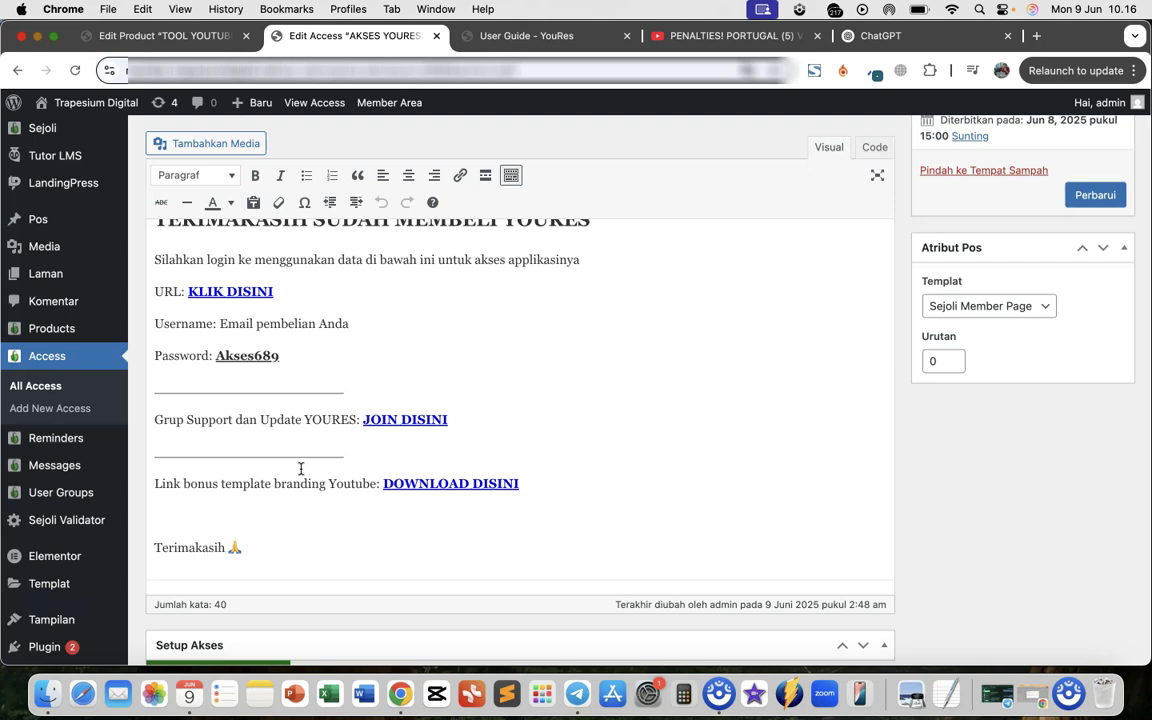
scroll(300, 469, "up", 4)
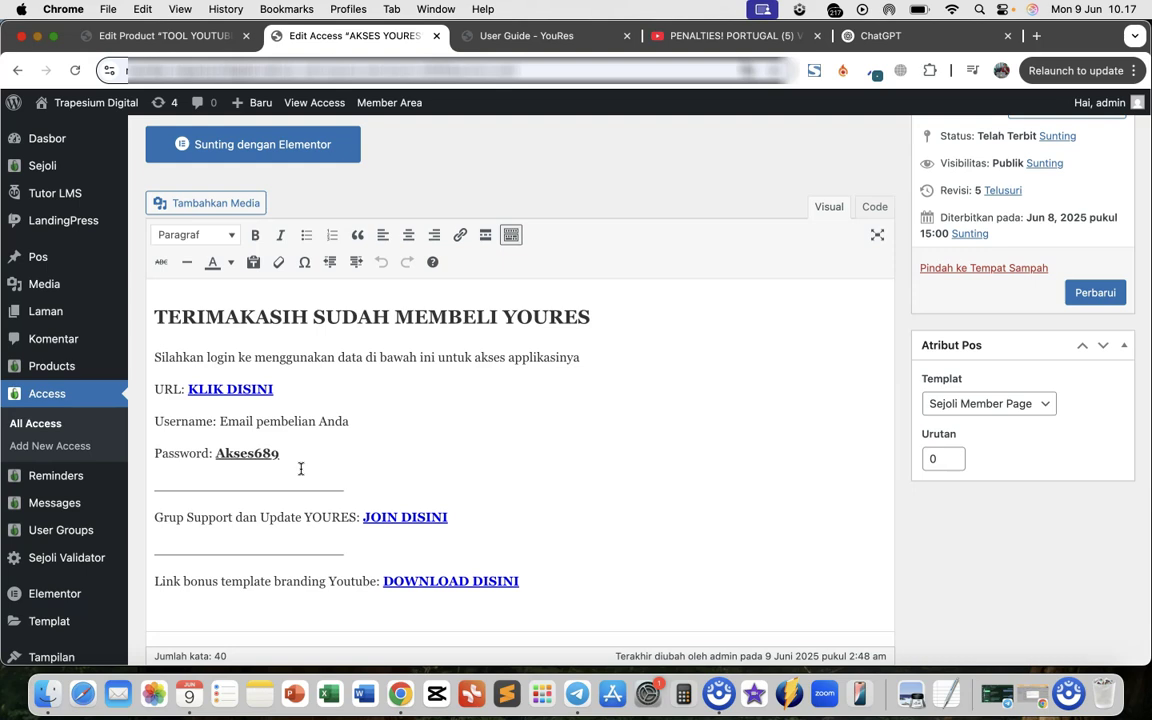
scroll(300, 469, "up", 6)
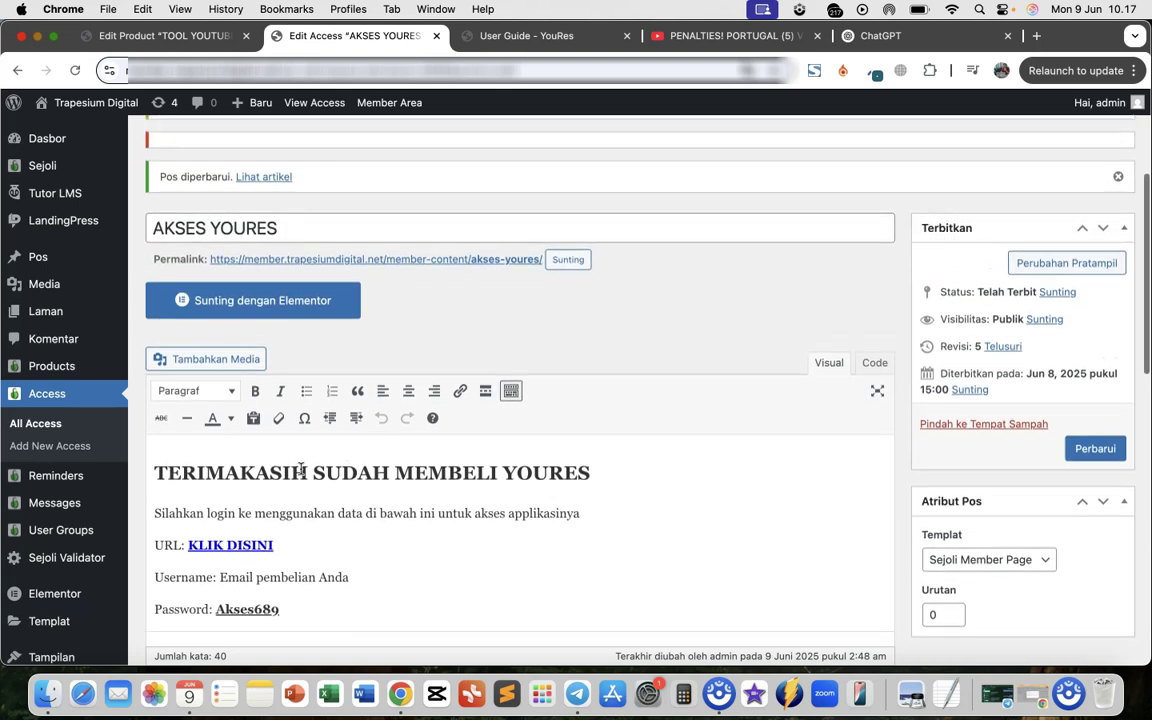
scroll(300, 469, "down", 3)
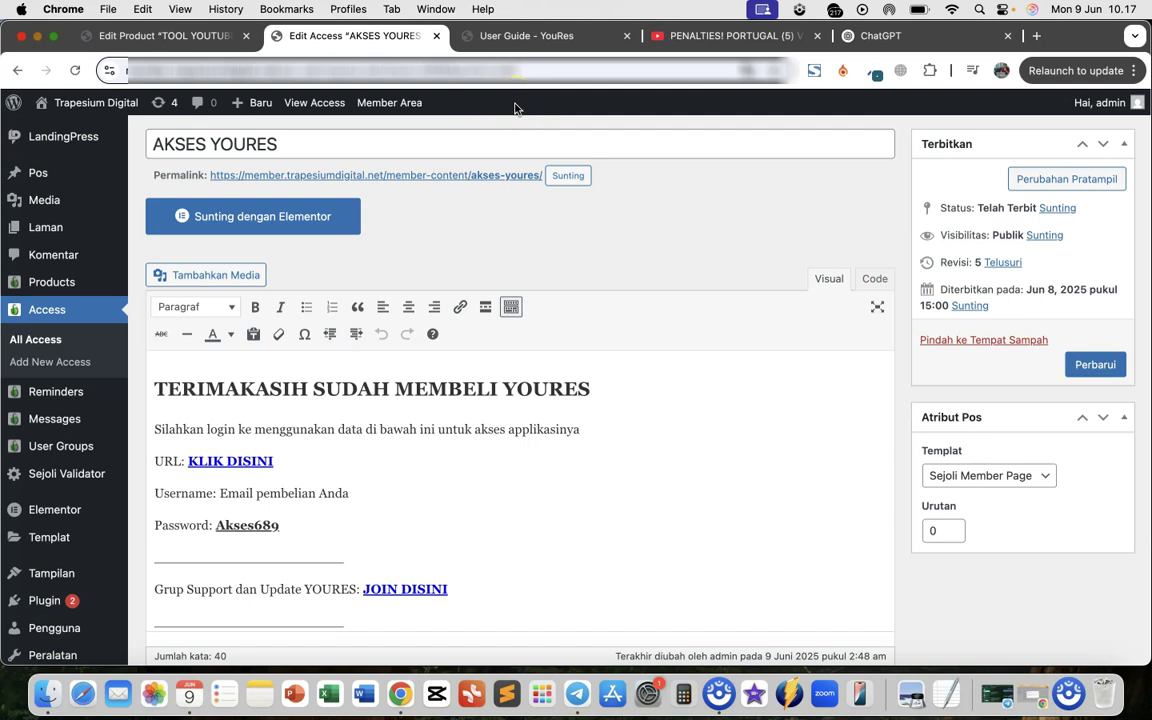
scroll(522, 180, "down", 4)
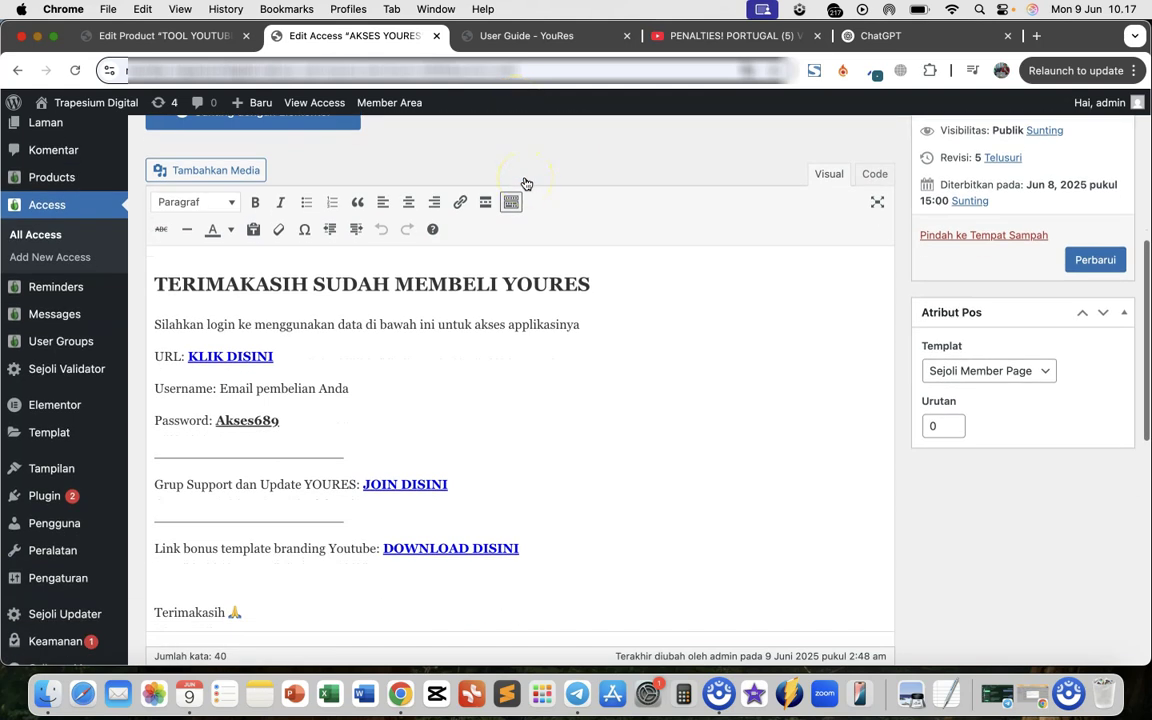
scroll(526, 183, "up", 15)
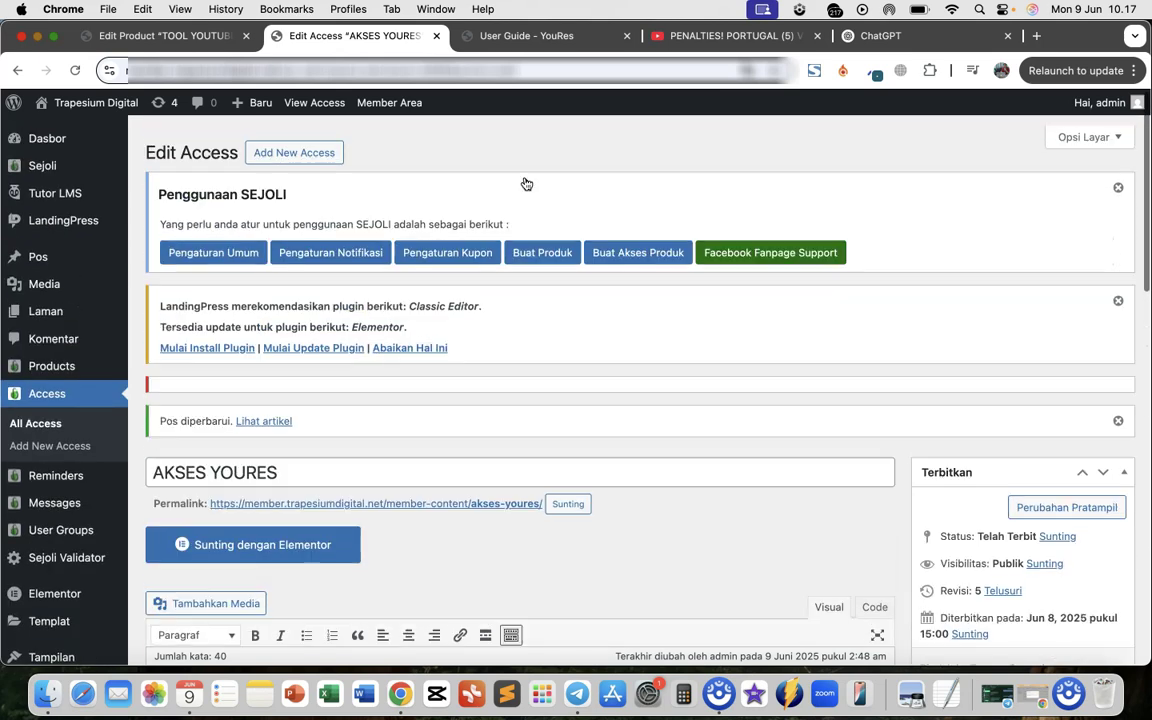
scroll(526, 183, "down", 10)
scroll(526, 183, "down", 3)
scroll(526, 183, "up", 8)
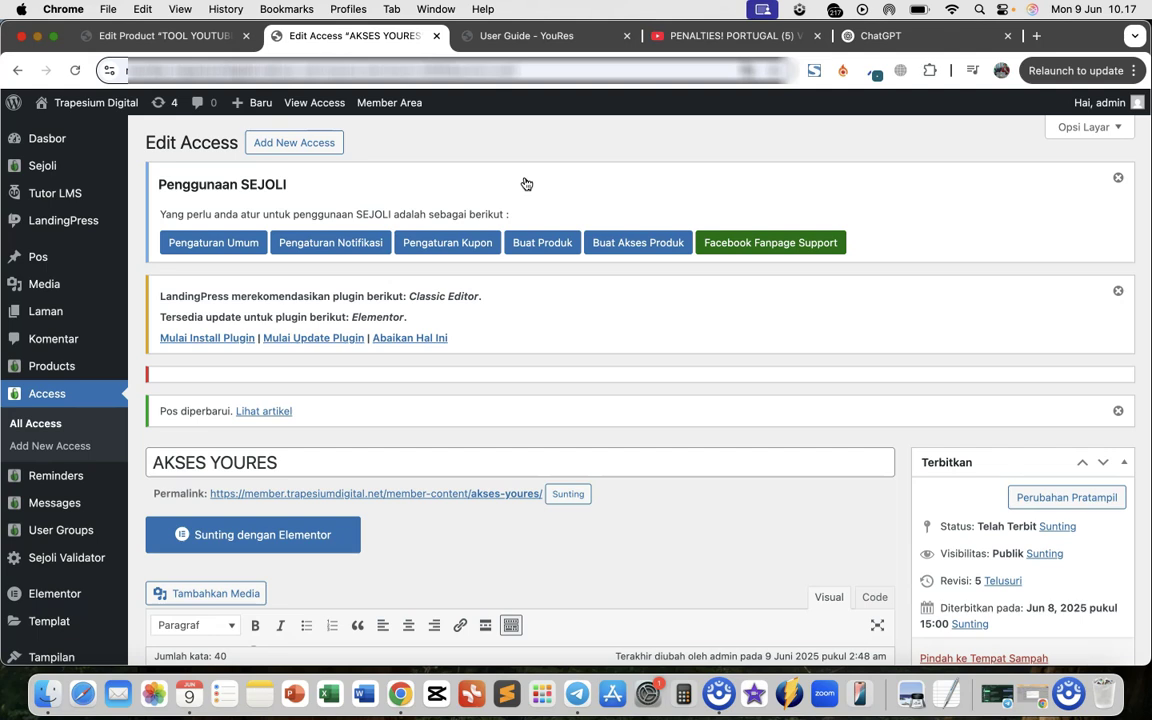
left_click(323, 299)
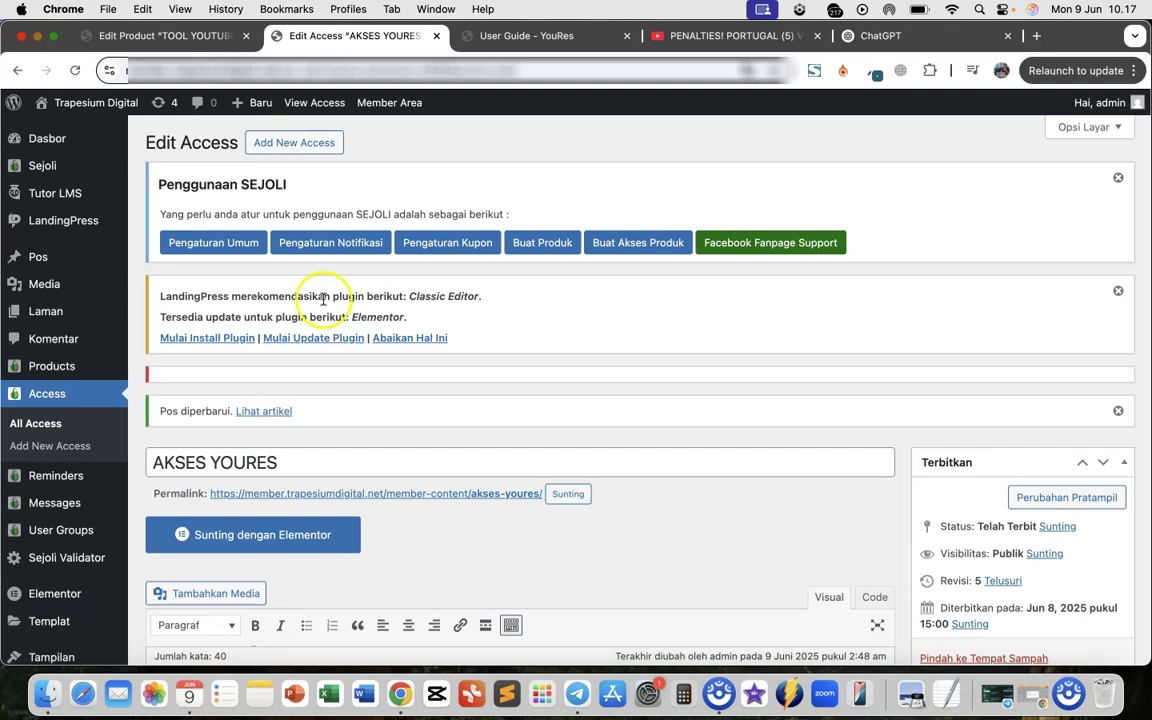